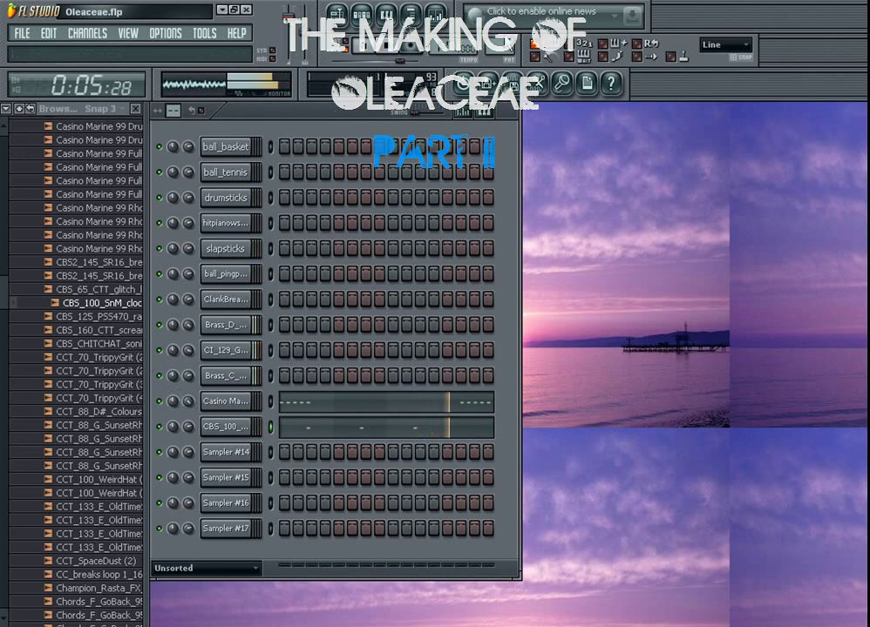
Step: Add a third Brass_C_Monster note, B4, in the middle of bar 3 of Pattern 3 and lower its velocity to 6%
{"action": "left_click", "coordinate": [388, 24]}
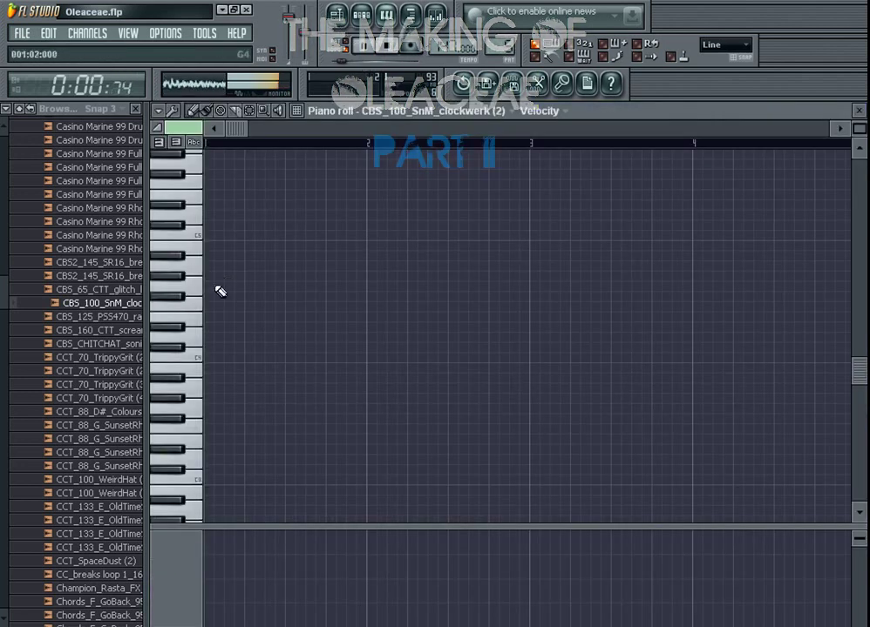
{"action": "left_click", "coordinate": [337, 16]}
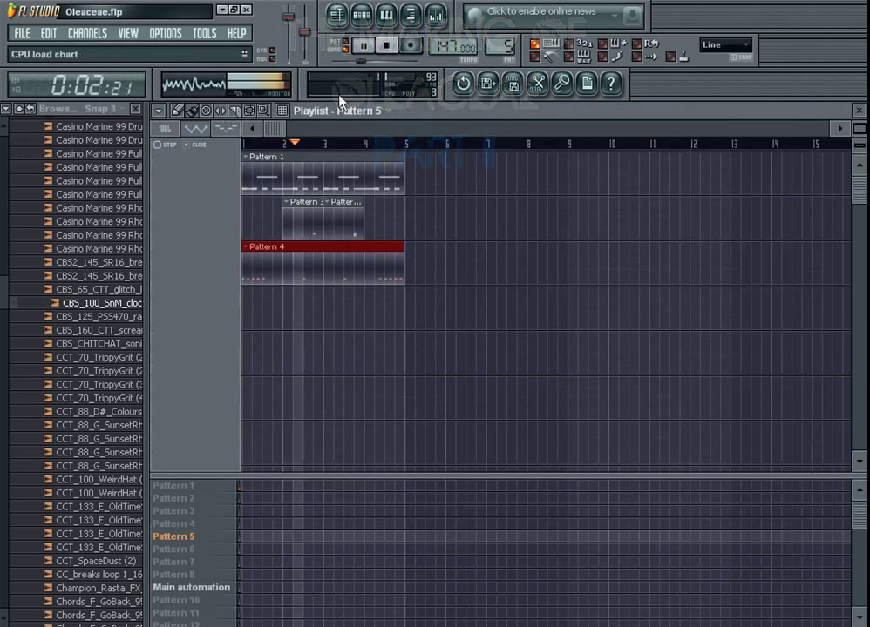
{"action": "double_click", "coordinate": [349, 225]}
{"action": "left_click", "coordinate": [615, 338]}
{"action": "left_click_drag", "start_coordinate": [617, 563], "coordinate": [607, 625]}
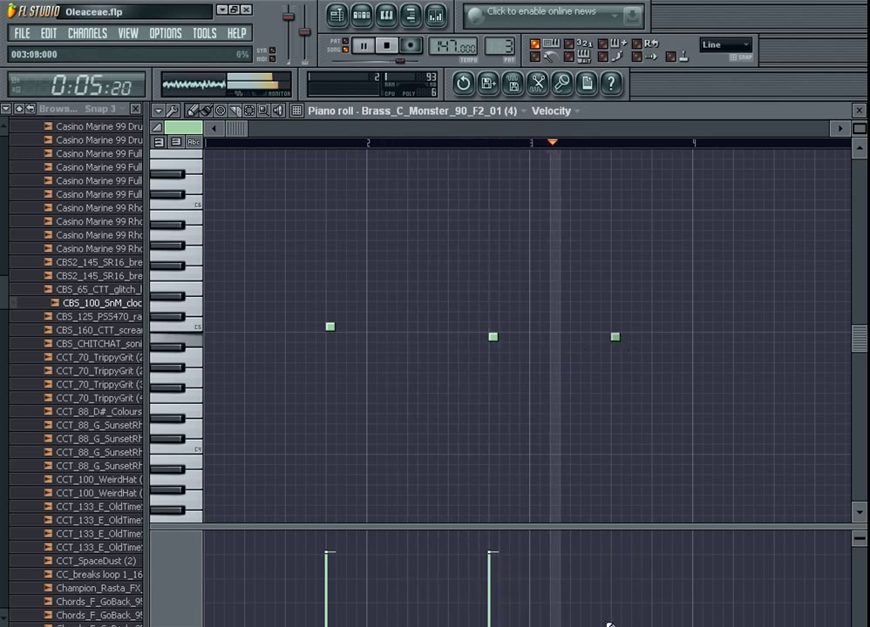
Step: Duplicate all clips of the four-bar playlist arrangement into bars 5 to 8
{"action": "left_click", "coordinate": [859, 111]}
{"action": "left_click", "coordinate": [338, 17]}
{"action": "key", "text": "ctrl+a"}
{"action": "left_click_drag", "start_coordinate": [266, 171], "coordinate": [421, 177]}
Step: Delete the short clip at bar 3 and the copied Pattern 3 clip at bar 6 on the second playlist track
{"action": "left_click_drag", "start_coordinate": [345, 232], "coordinate": [342, 375]}
{"action": "right_click", "coordinate": [342, 374]}
{"action": "left_click", "coordinate": [310, 148]}
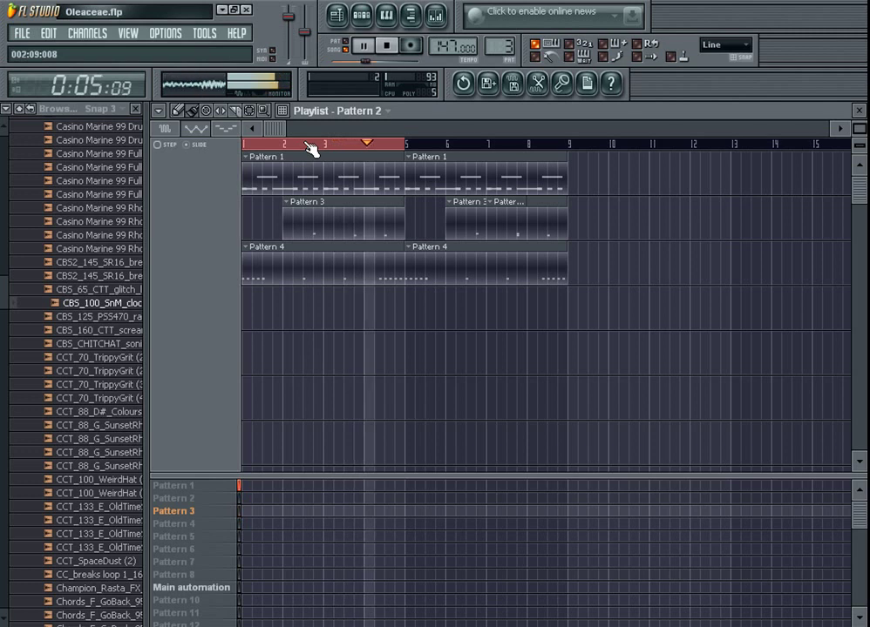
{"action": "right_click", "coordinate": [471, 217]}
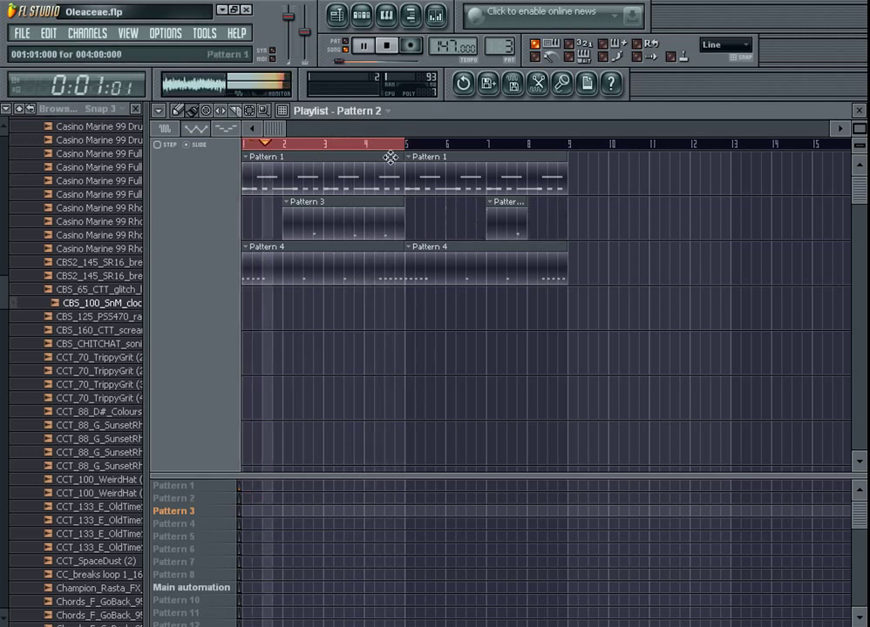
{"action": "right_click", "coordinate": [271, 145]}
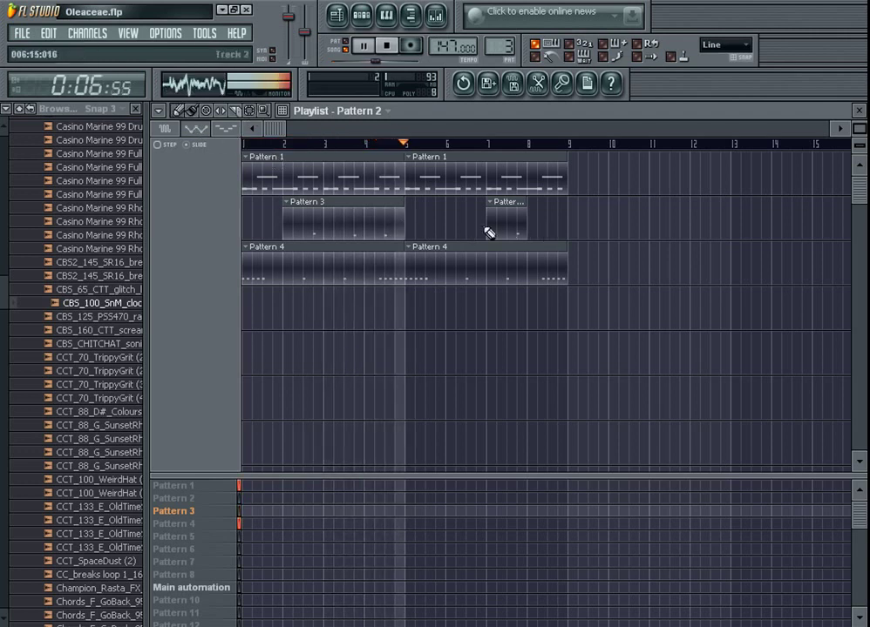
Step: Audition the TrippyGrit samples and load CCT_88_G_SunsetRhodes1 (2) into the Sampler #14 channel at 100% volume
{"action": "key", "text": "F5"}
{"action": "left_click", "coordinate": [128, 384]}
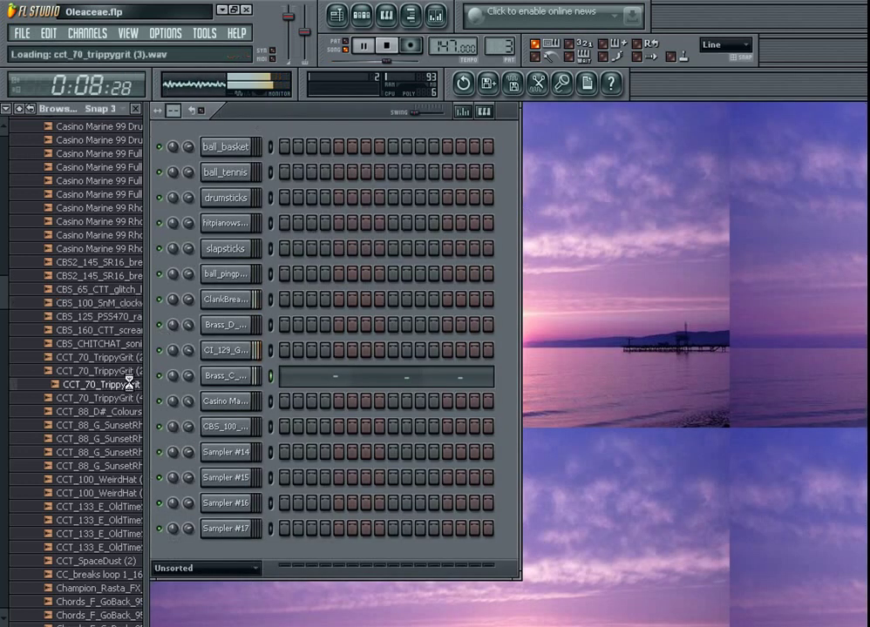
{"action": "left_click", "coordinate": [120, 400]}
{"action": "left_click", "coordinate": [114, 425]}
{"action": "left_click_drag", "start_coordinate": [107, 453], "coordinate": [190, 453]}
{"action": "left_click", "coordinate": [127, 264]}
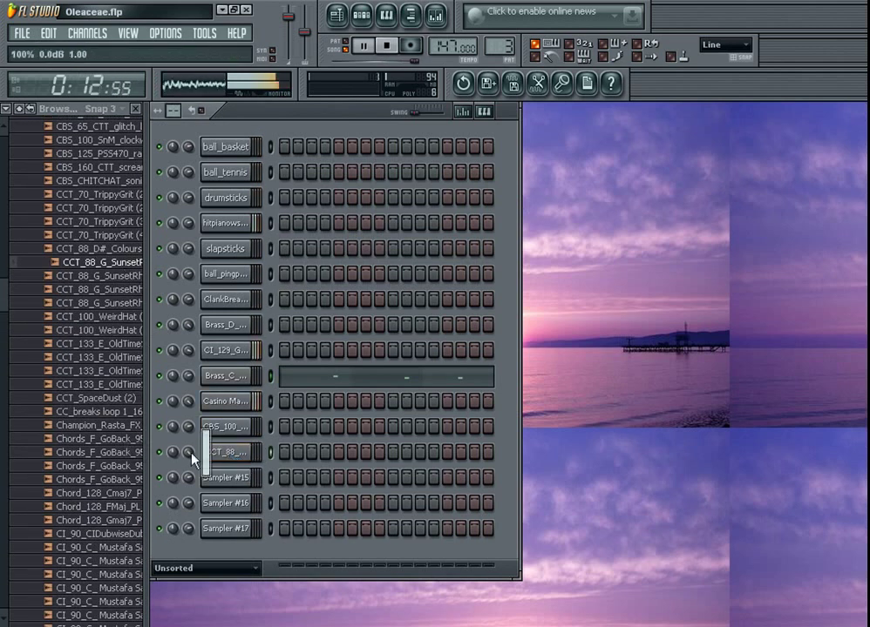
{"action": "key", "text": "space"}
{"action": "key", "text": "space"}
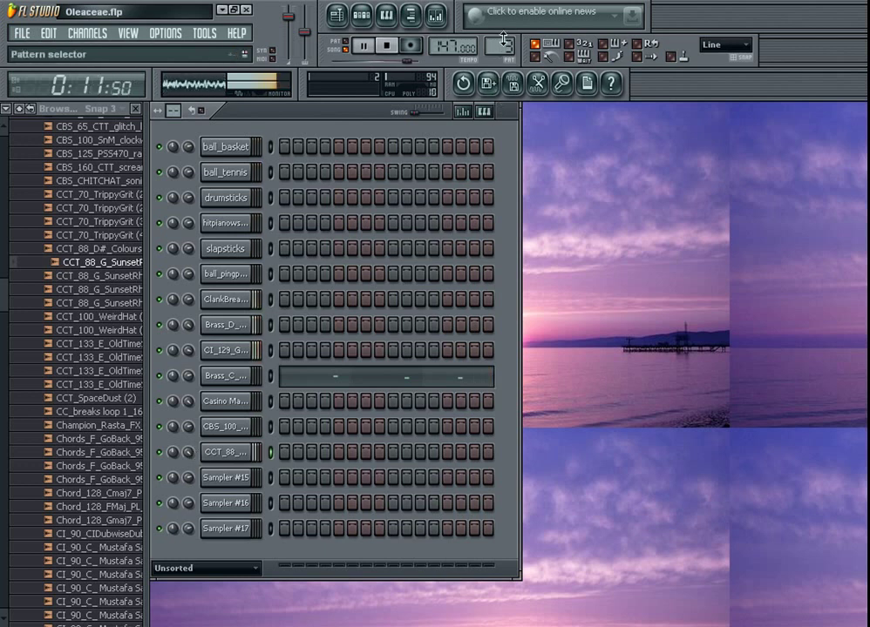
Step: Try to record a live take of the SunsetRhodes channel into pattern 5
{"action": "left_click_drag", "start_coordinate": [502, 39], "coordinate": [503, 47]}
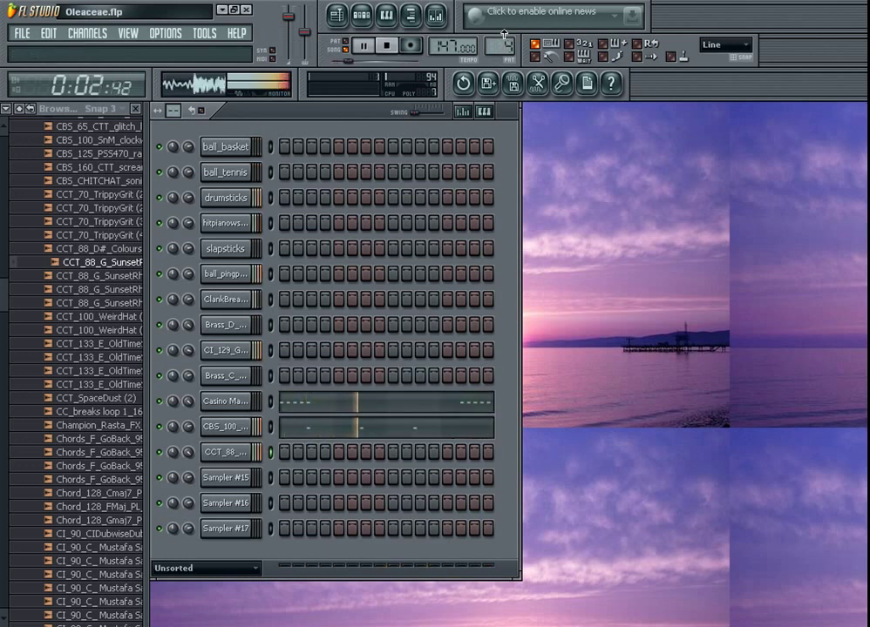
{"action": "scroll", "coordinate": [503, 35], "scroll_direction": "up", "scroll_amount": 1}
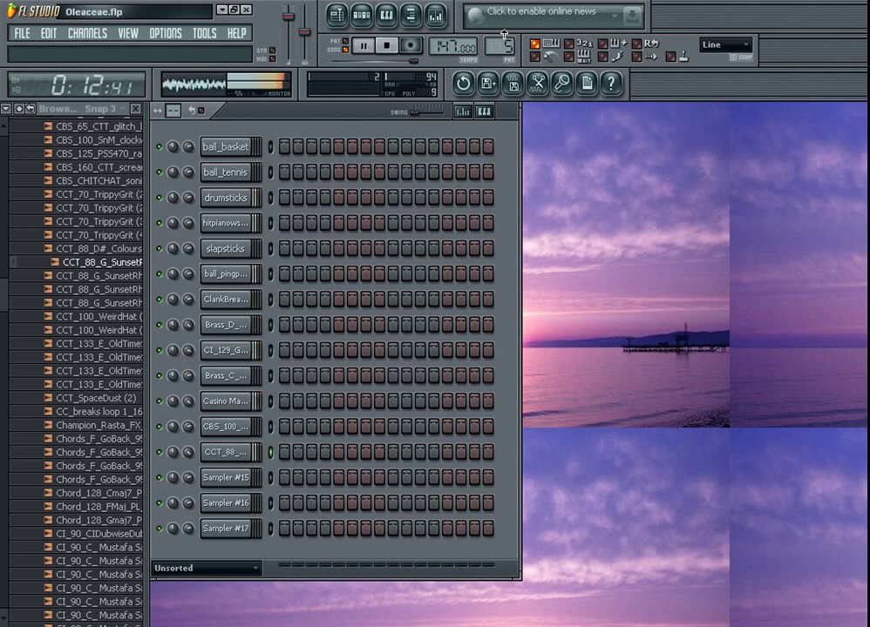
{"action": "left_click", "coordinate": [411, 46]}
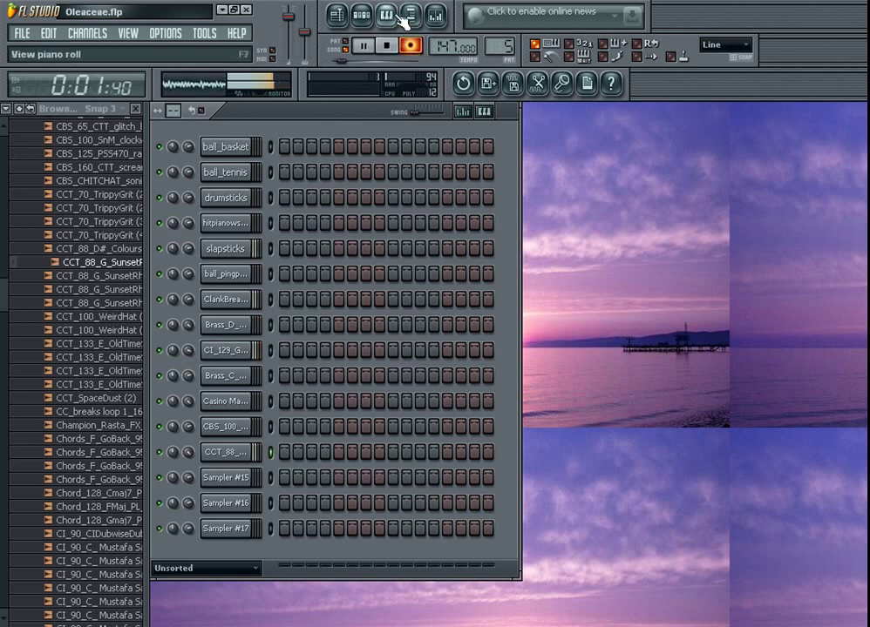
{"action": "left_click", "coordinate": [387, 16]}
{"action": "scroll", "coordinate": [223, 241], "scroll_direction": "up", "scroll_amount": 2}
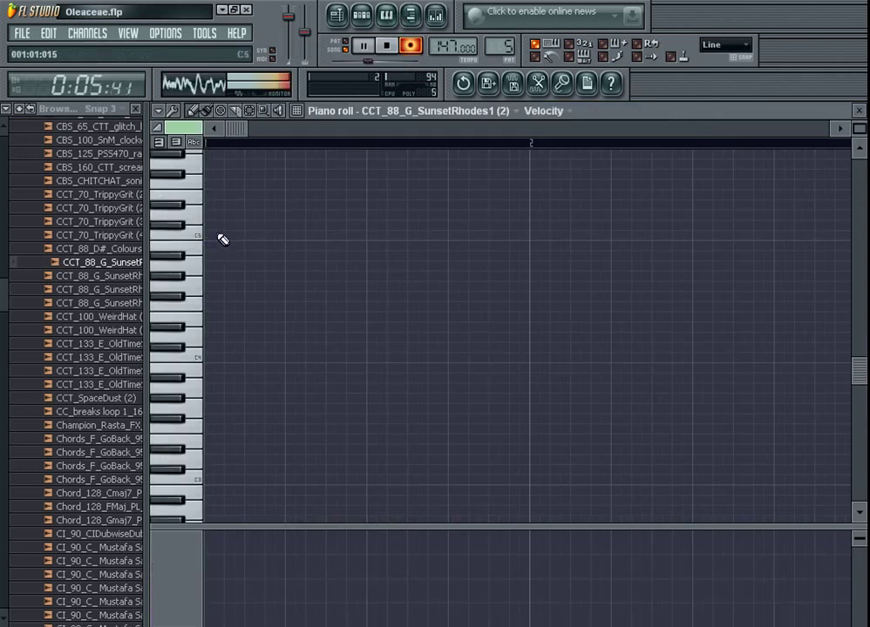
{"action": "left_click", "coordinate": [414, 46]}
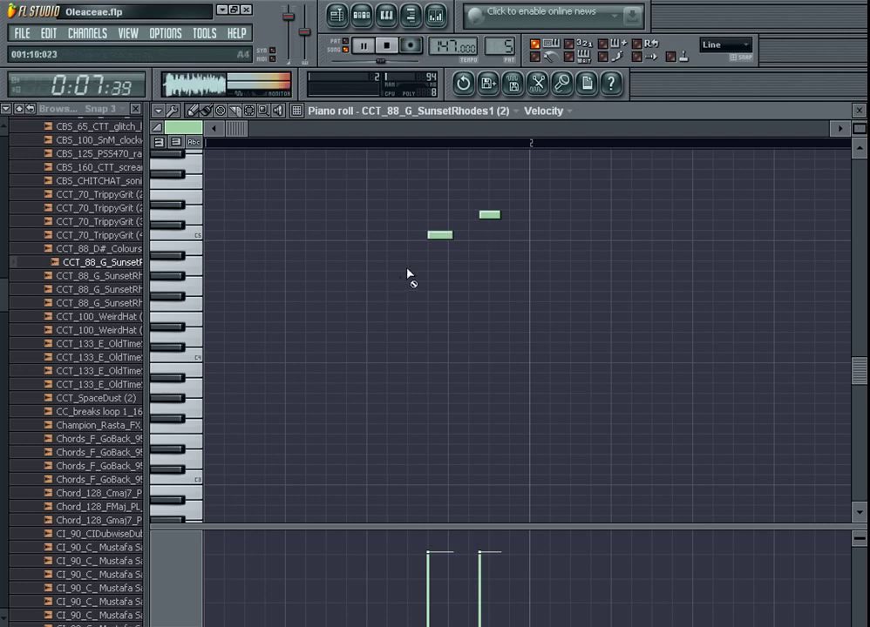
Step: Discard the recorded SunsetRhodes notes and the pattern 5 clip at bar 2 of the playlist
{"action": "key", "text": "F5"}
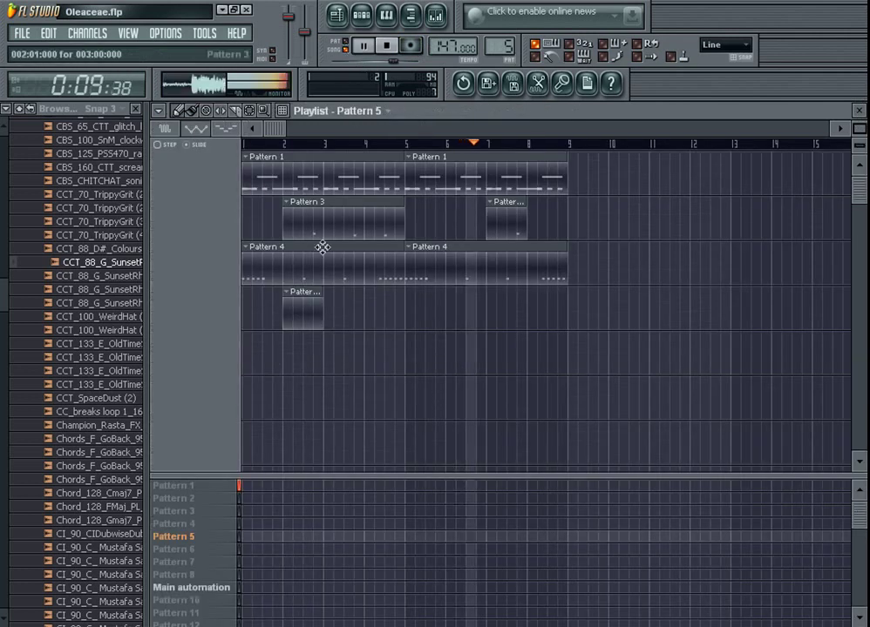
{"action": "left_click", "coordinate": [394, 145]}
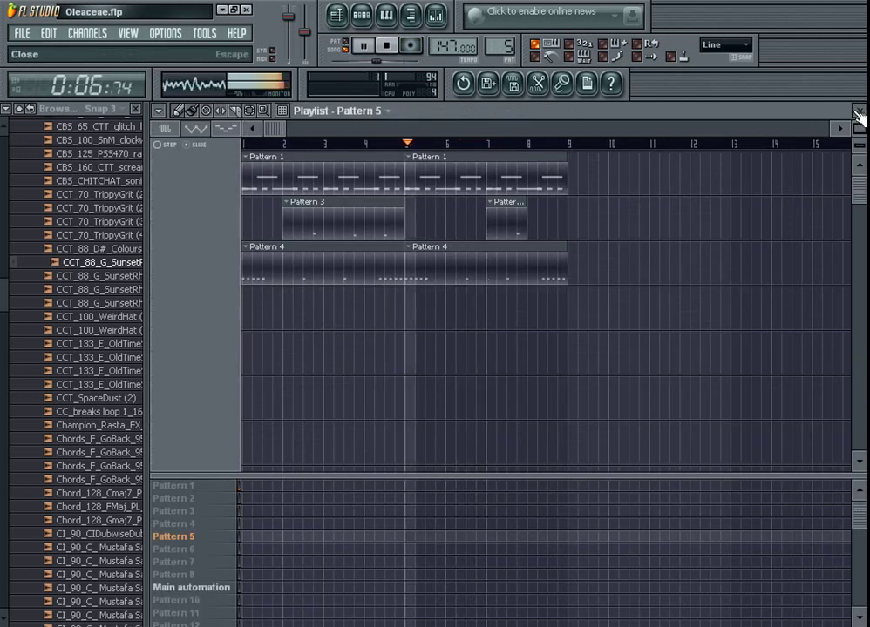
{"action": "left_click", "coordinate": [369, 145]}
{"action": "key", "text": "F7"}
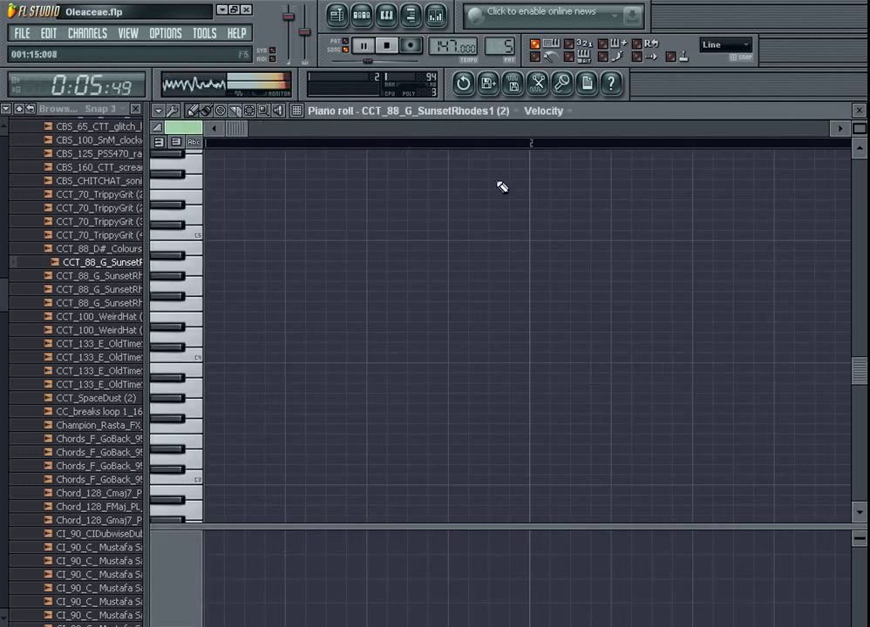
{"action": "left_click", "coordinate": [859, 111]}
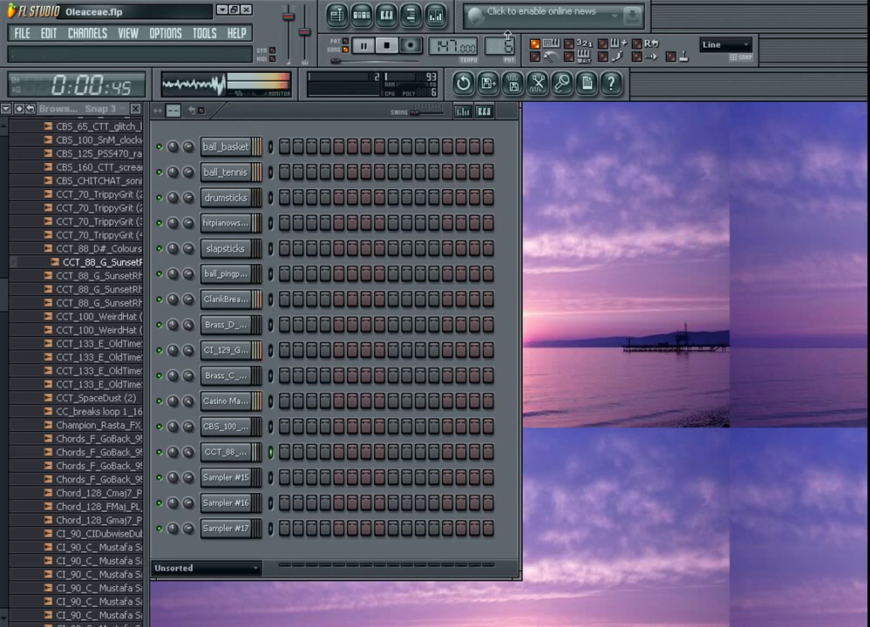
Step: Record a new SunsetRhodes melody into pattern 5 and open it in the piano roll
{"action": "left_click", "coordinate": [418, 49]}
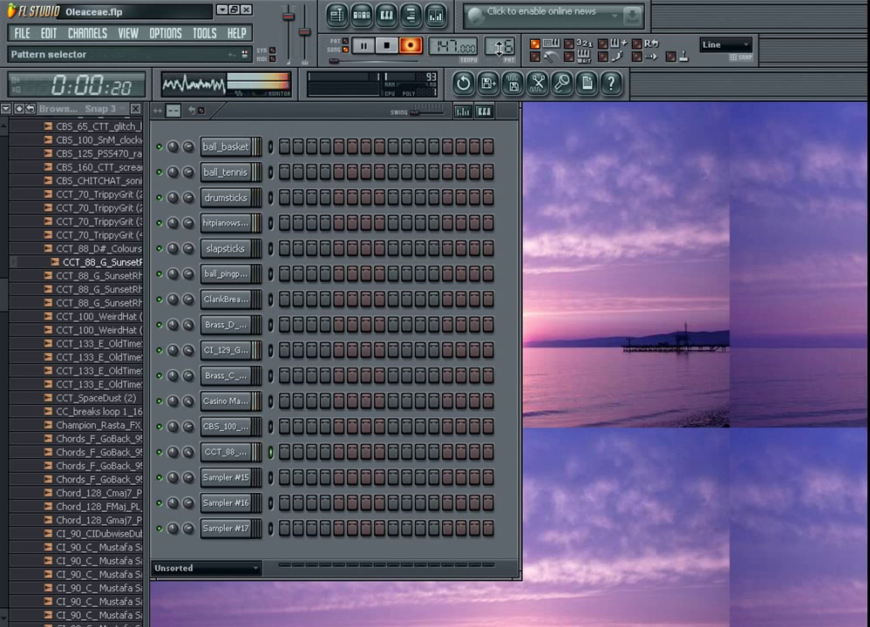
{"action": "left_click", "coordinate": [411, 45]}
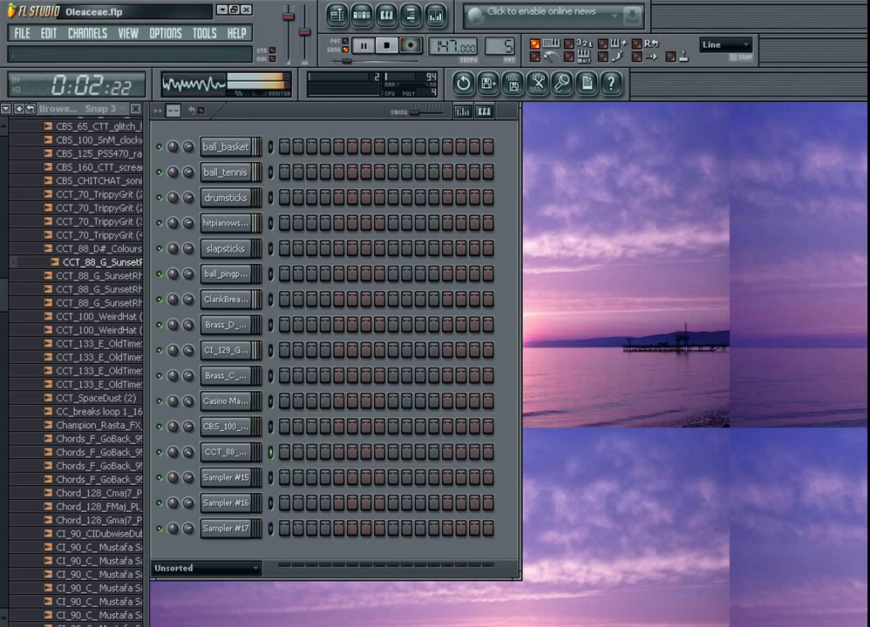
{"action": "left_click", "coordinate": [411, 48]}
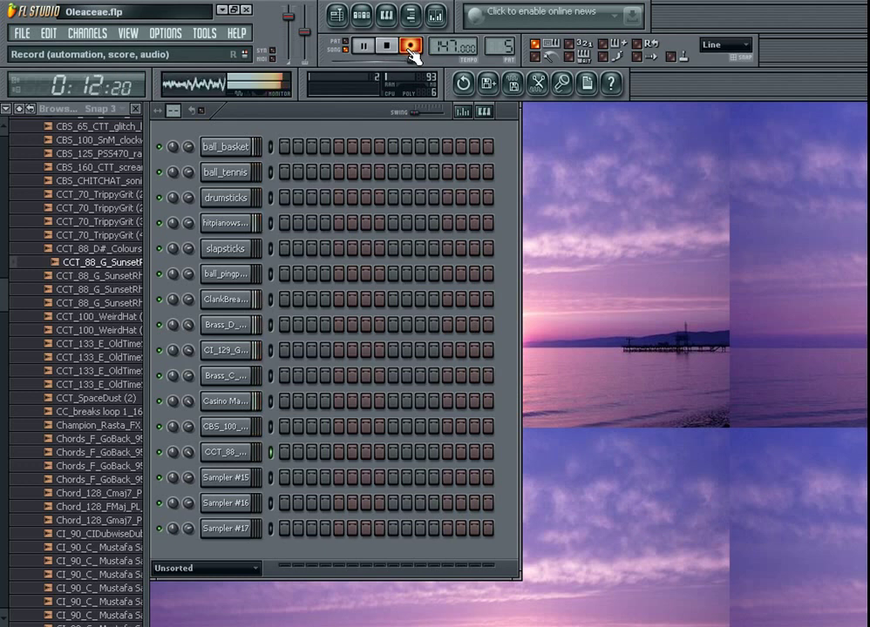
{"action": "left_click", "coordinate": [411, 47]}
{"action": "left_click", "coordinate": [332, 453]}
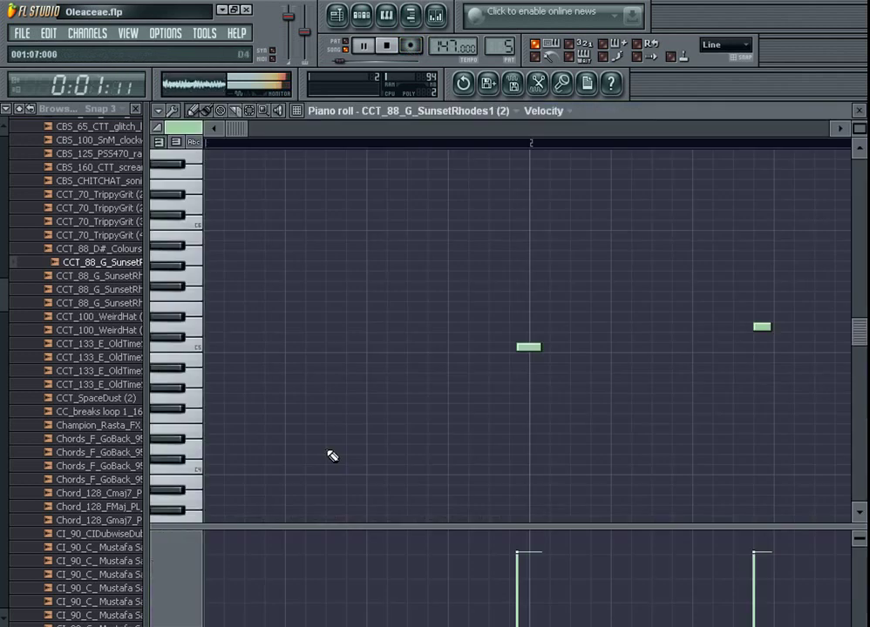
Step: Align the recorded notes with C5 at bar 2, D5 at 2:13 and D#5 at 3:09, and delete the final C5 note
{"action": "left_click", "coordinate": [532, 349]}
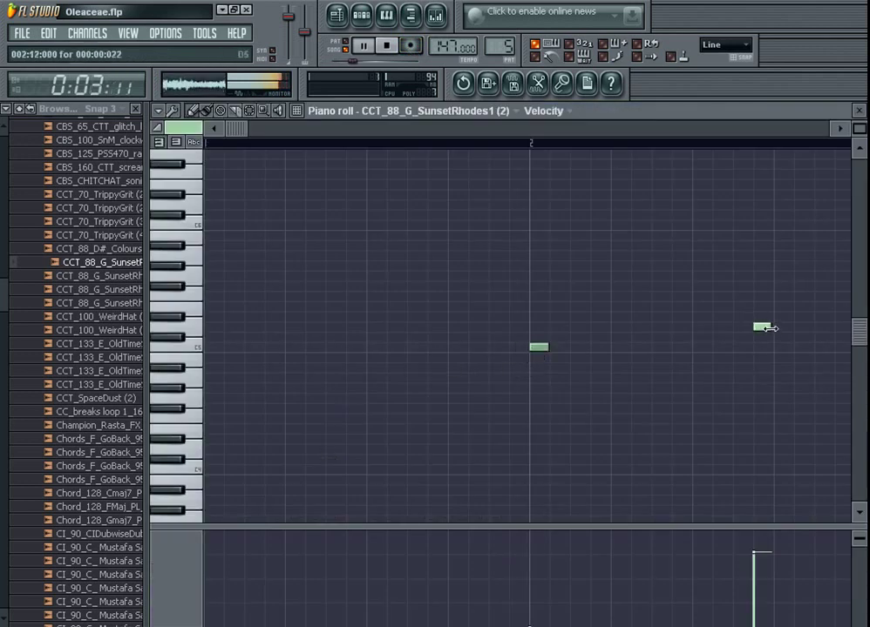
{"action": "left_click_drag", "start_coordinate": [765, 329], "coordinate": [786, 329]}
{"action": "left_click_drag", "start_coordinate": [544, 357], "coordinate": [523, 354]}
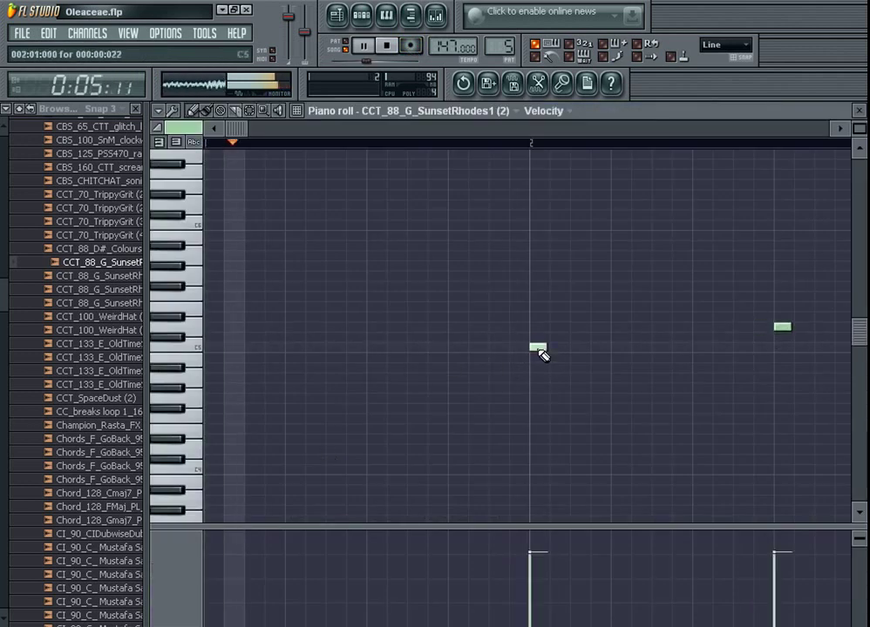
{"action": "left_click_drag", "start_coordinate": [610, 317], "coordinate": [633, 319]}
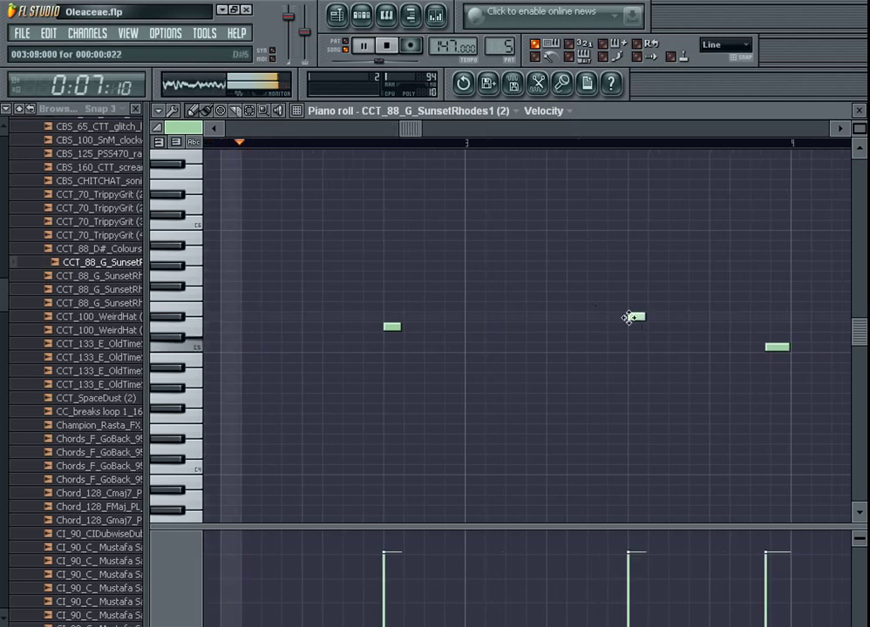
{"action": "right_click", "coordinate": [780, 348]}
Step: Add a single SunsetRhodes note at the start of pattern 6 and return to the playlist
{"action": "key", "text": "Escape"}
{"action": "scroll", "coordinate": [499, 46], "scroll_direction": "up", "scroll_amount": 1}
{"action": "left_click", "coordinate": [320, 455]}
{"action": "left_click", "coordinate": [228, 338]}
{"action": "left_click", "coordinate": [336, 16]}
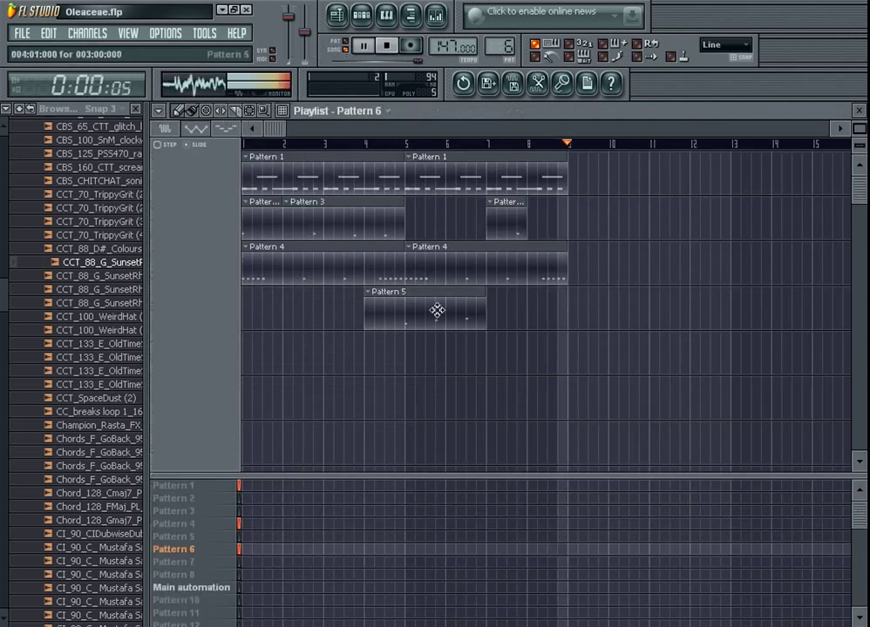
Step: Repeat the three-note SunsetRhodes phrase within Pattern 5 and move its playlist clip to start at bar 5
{"action": "double_click", "coordinate": [440, 309]}
{"action": "key", "text": "ctrl+a"}
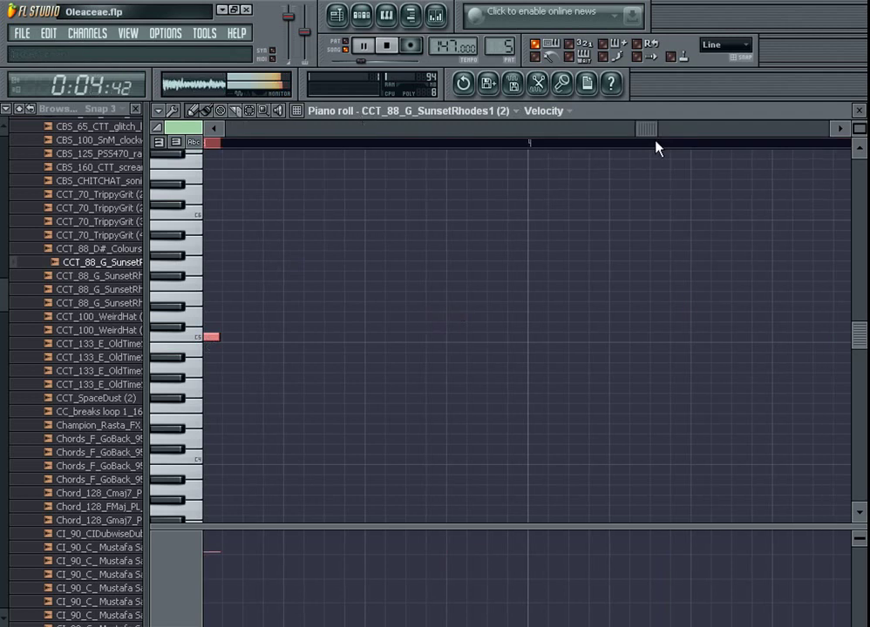
{"action": "left_click", "coordinate": [336, 15]}
{"action": "left_click_drag", "start_coordinate": [463, 312], "coordinate": [500, 313]}
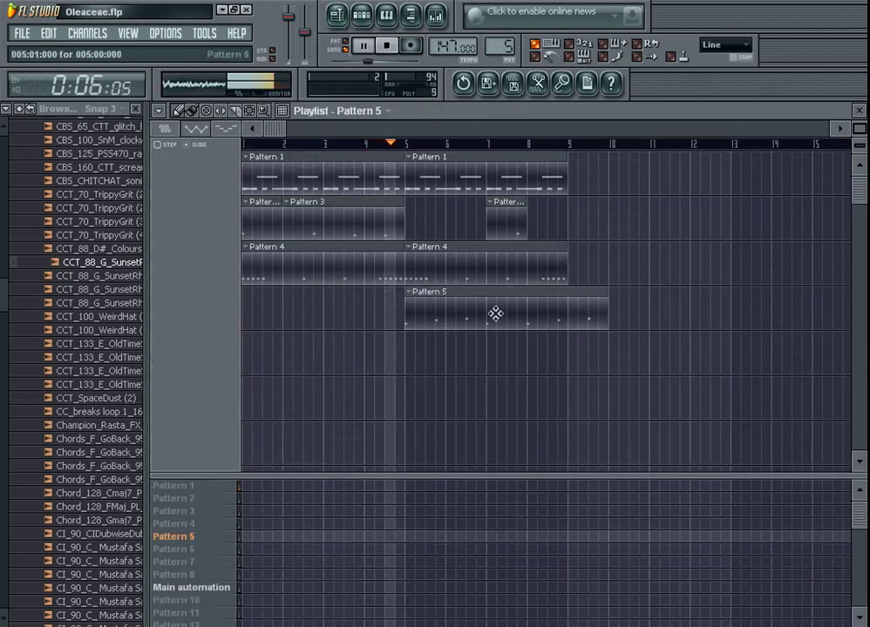
Step: Delete the surplus notes in Pattern 5 and move the second phrase one bar earlier to start at bar 3
{"action": "double_click", "coordinate": [490, 313]}
{"action": "right_click", "coordinate": [515, 316]}
{"action": "left_click_drag", "start_coordinate": [859, 128], "coordinate": [826, 128]}
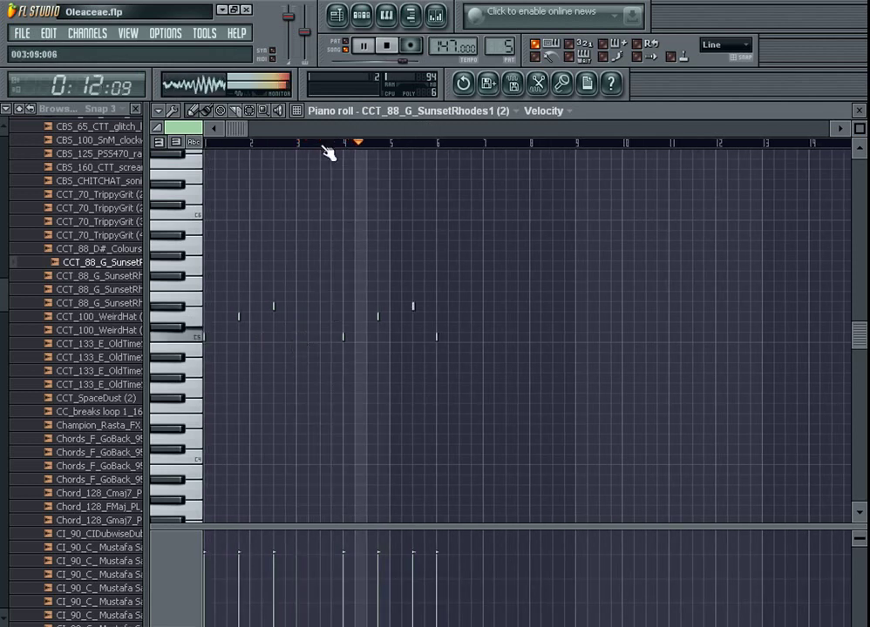
{"action": "left_click_drag", "start_coordinate": [331, 147], "coordinate": [533, 166]}
{"action": "left_click_drag", "start_coordinate": [413, 306], "coordinate": [366, 306]}
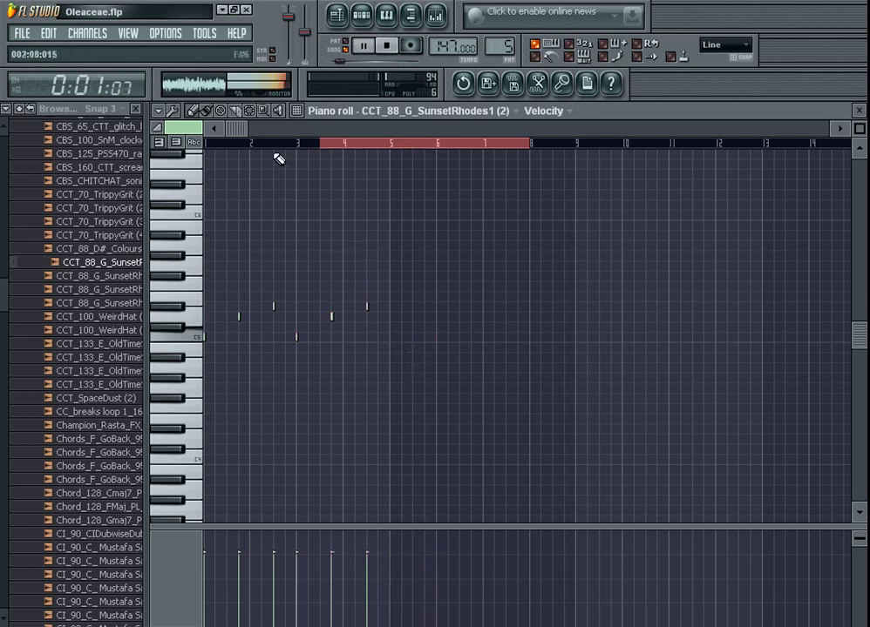
Step: Move the Pattern 6 clip at bar 1 from the second playlist track to the fourth track
{"action": "key", "text": "F6"}
{"action": "key", "text": "F5"}
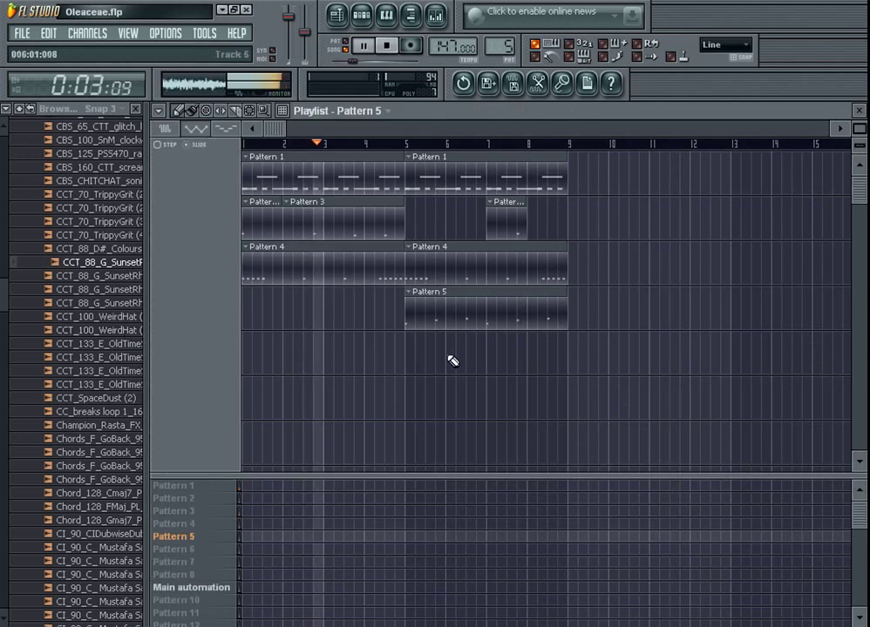
{"action": "left_click_drag", "start_coordinate": [241, 219], "coordinate": [243, 305]}
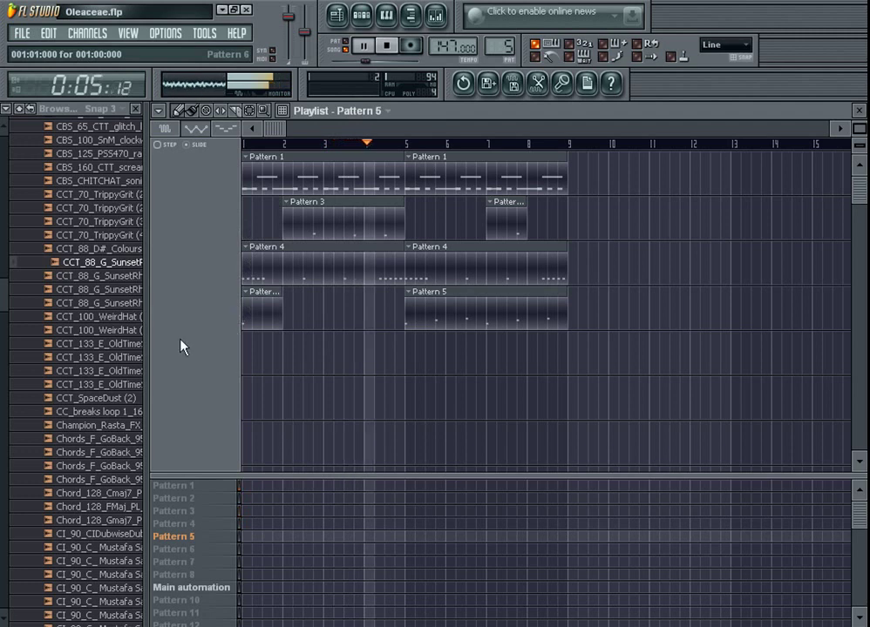
Step: Audition the samples from CCT_133 to Chords_F_GoBack and load Chords_F_GoBack_95_F2_02 (4) into the Sampler #15 channel
{"action": "left_click", "coordinate": [60, 384]}
{"action": "left_click", "coordinate": [65, 398]}
{"action": "left_click", "coordinate": [70, 411]}
{"action": "left_click", "coordinate": [76, 426]}
{"action": "left_click", "coordinate": [77, 440]}
{"action": "left_click", "coordinate": [77, 453]}
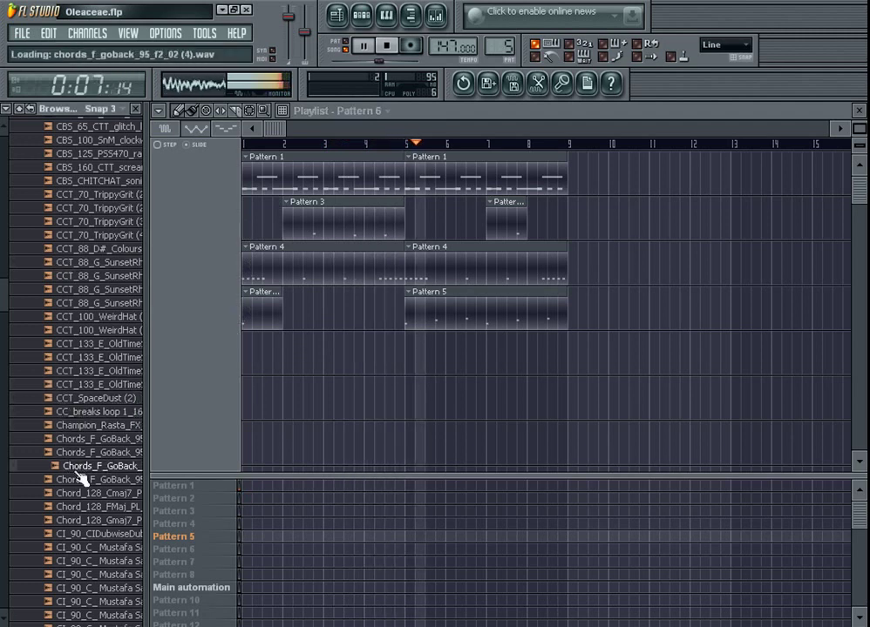
{"action": "key", "text": "F6"}
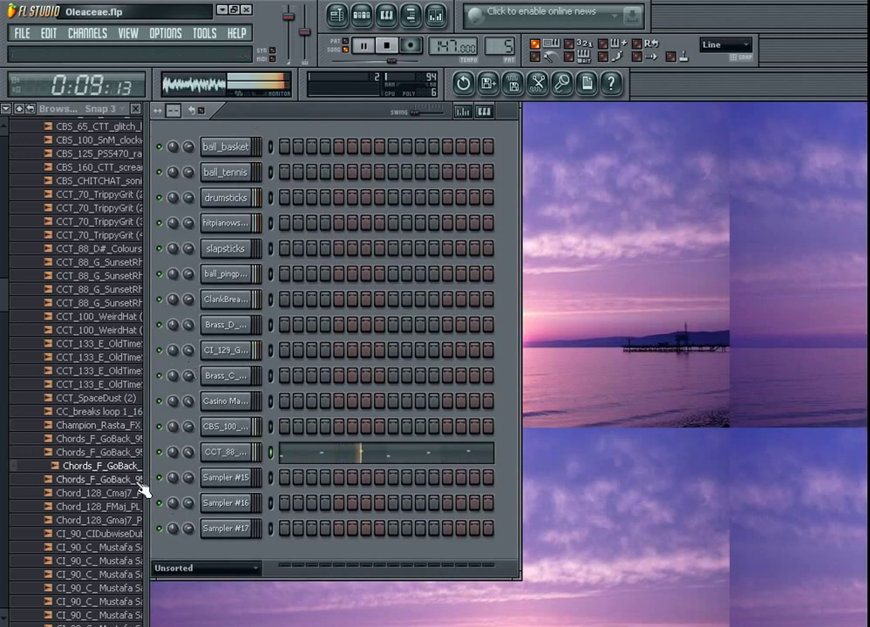
{"action": "left_click_drag", "start_coordinate": [131, 472], "coordinate": [229, 489]}
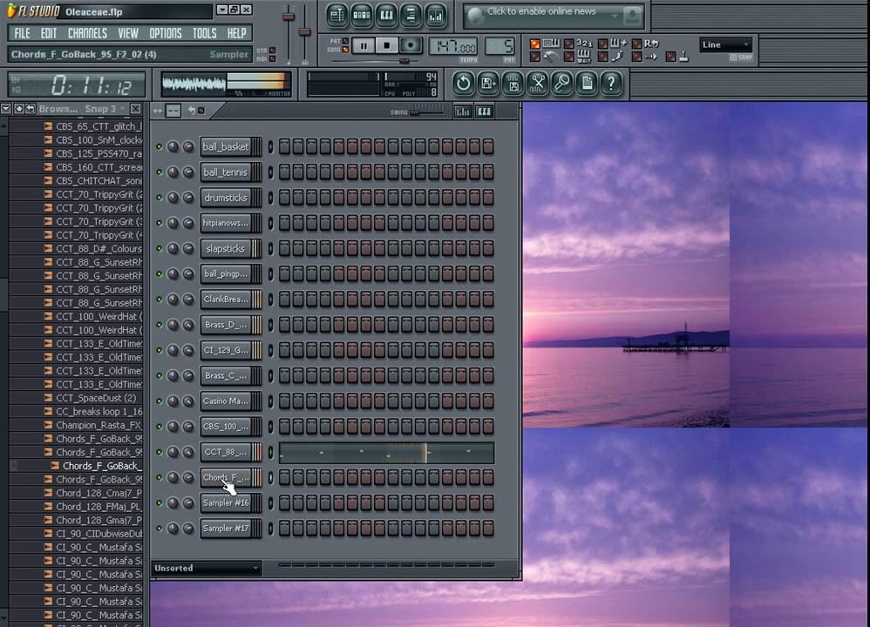
Step: In Pattern 7, add four notes for Chords_F_GoBack: C5 at bars 1 and 3, and D5 at step 13 of each
{"action": "key", "text": "space"}
{"action": "key", "text": "space"}
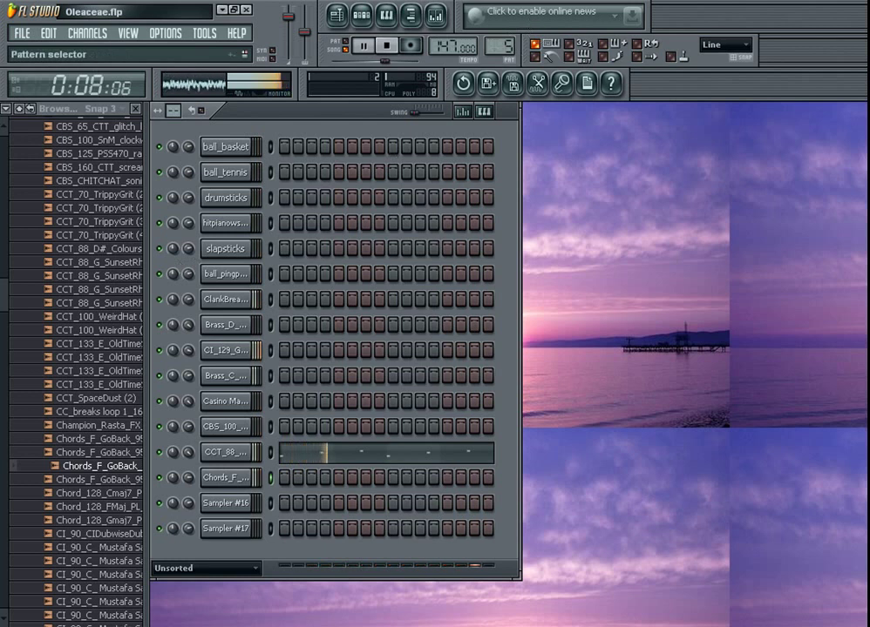
{"action": "scroll", "coordinate": [495, 46], "scroll_direction": "up", "scroll_amount": 1}
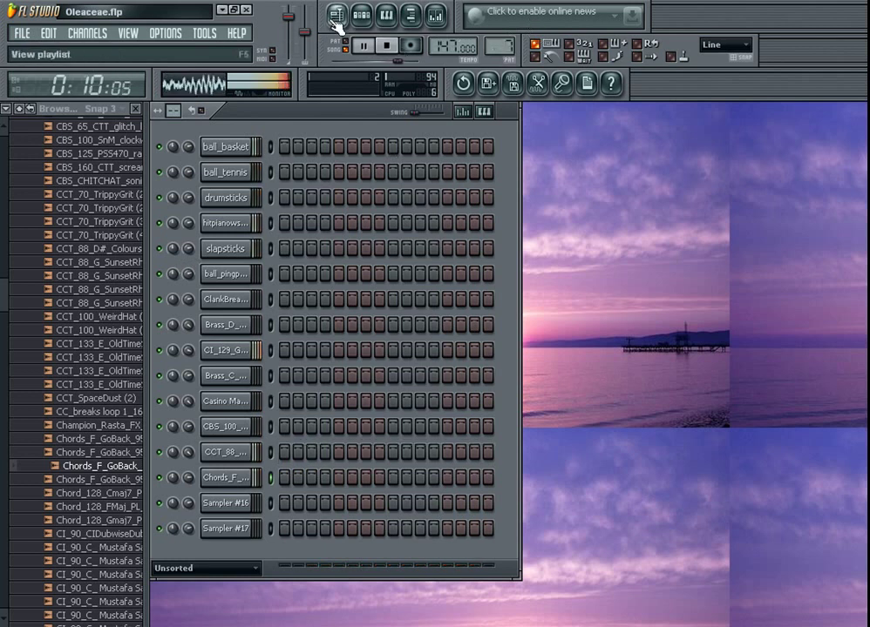
{"action": "left_click", "coordinate": [386, 15]}
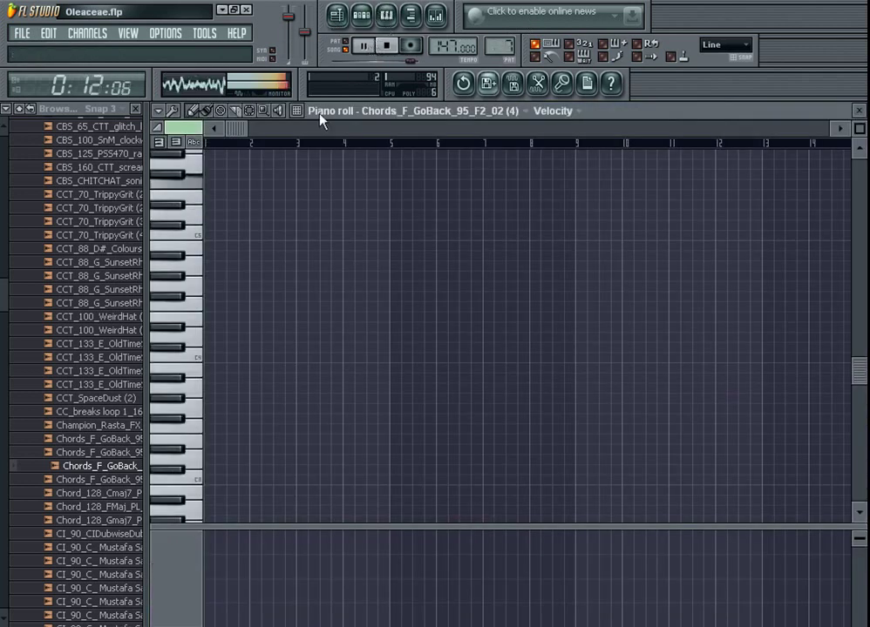
{"action": "double_click", "coordinate": [202, 236]}
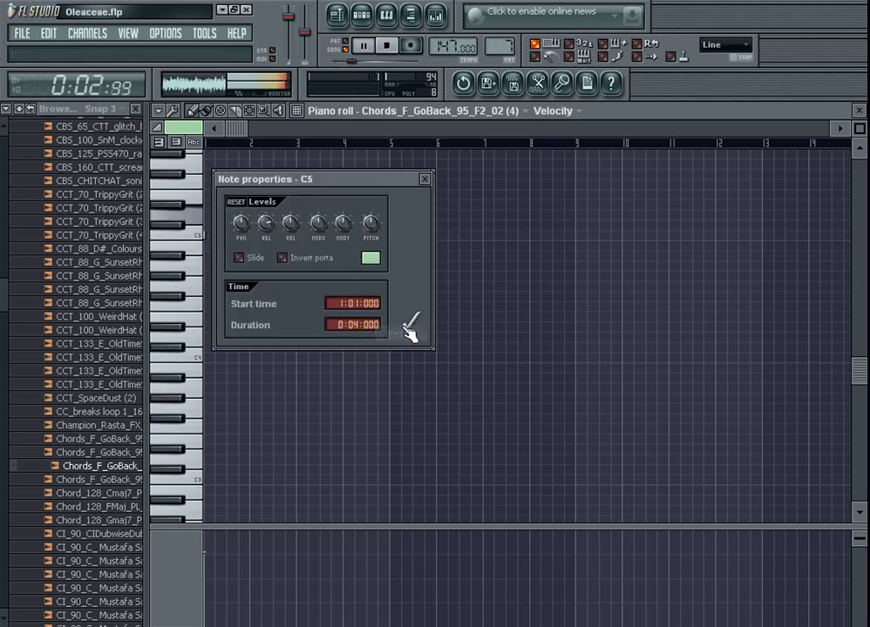
{"action": "left_click", "coordinate": [411, 320]}
{"action": "left_click_drag", "start_coordinate": [858, 126], "coordinate": [326, 240]}
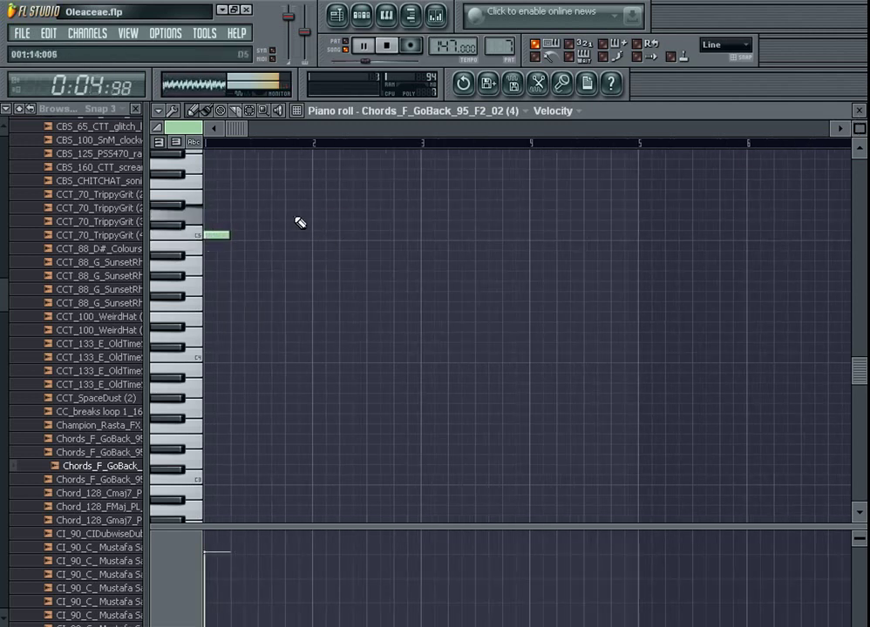
{"action": "left_click", "coordinate": [297, 215]}
{"action": "left_click", "coordinate": [425, 235]}
{"action": "left_click", "coordinate": [508, 214]}
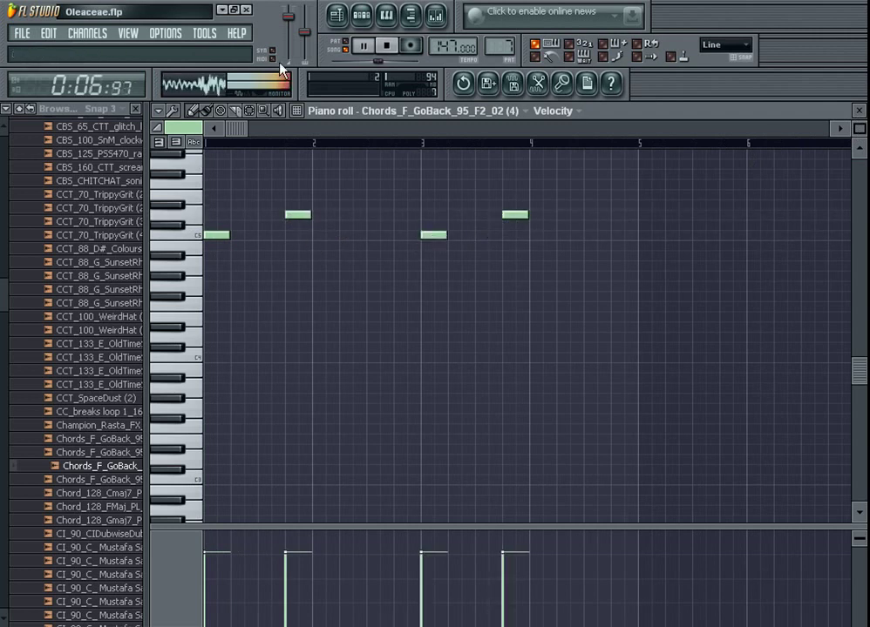
Step: Place Pattern 7 clips on the fifth playlist track at bars 1 and 5
{"action": "left_click", "coordinate": [337, 16]}
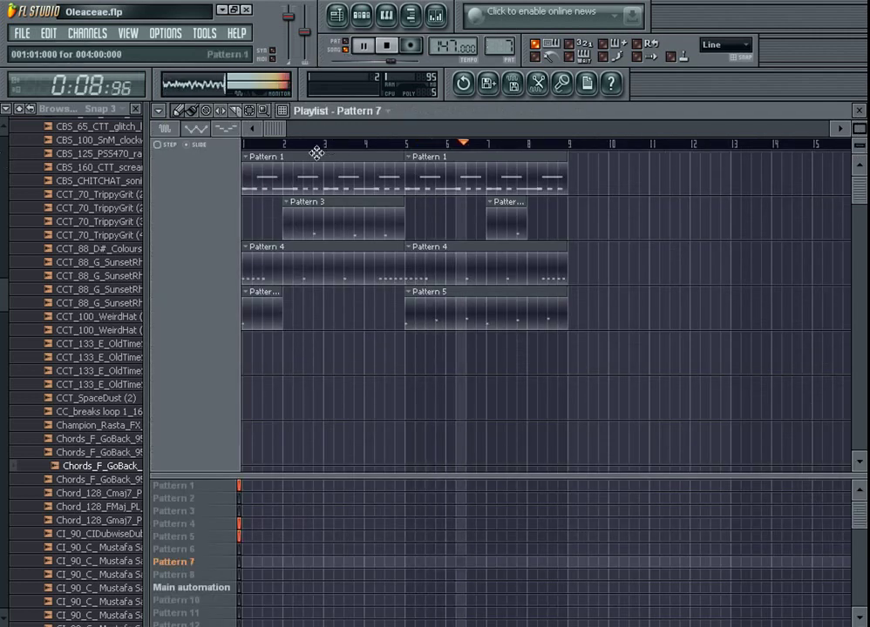
{"action": "left_click", "coordinate": [264, 355]}
{"action": "left_click", "coordinate": [409, 358]}
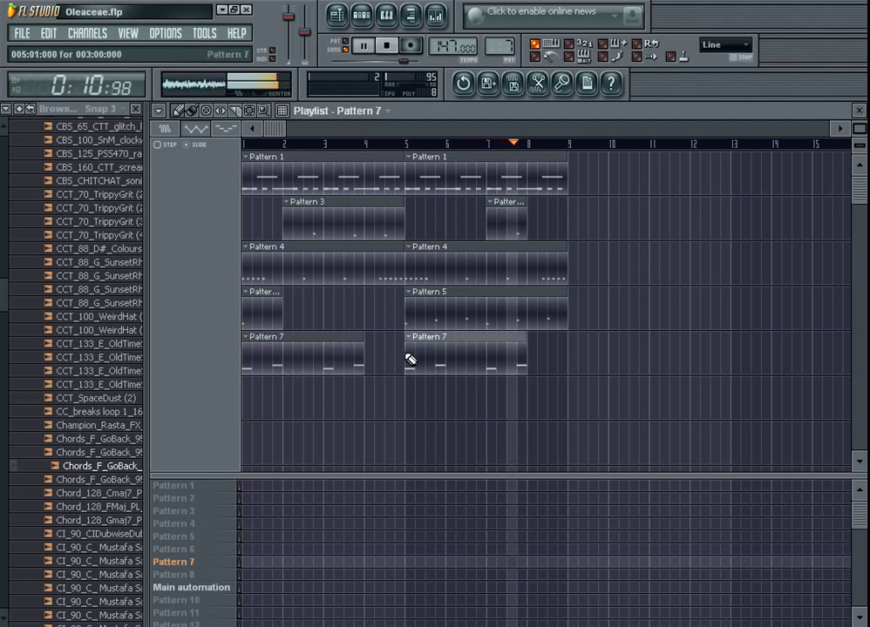
Step: Replace the Chords_F_GoBack sample in the Pattern 7 channel with CI_90_C_ Mustafa Saz1 (6)
{"action": "key", "text": "F6"}
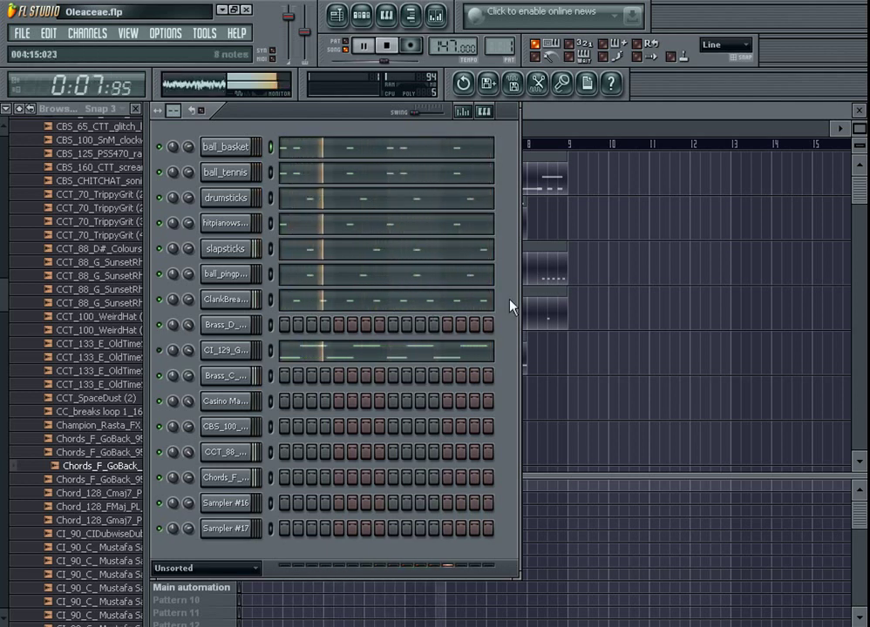
{"action": "left_click", "coordinate": [644, 267]}
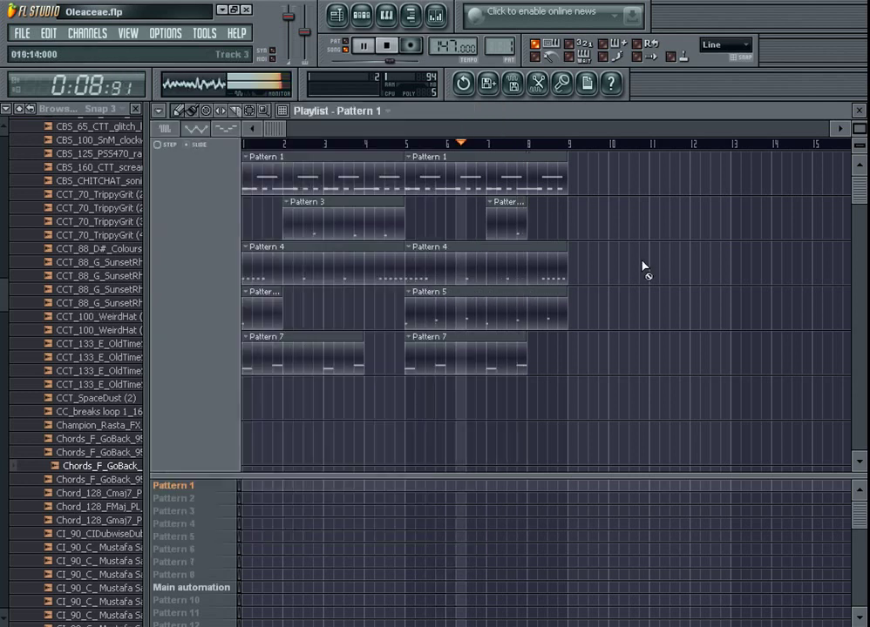
{"action": "double_click", "coordinate": [434, 365]}
{"action": "key", "text": "Escape"}
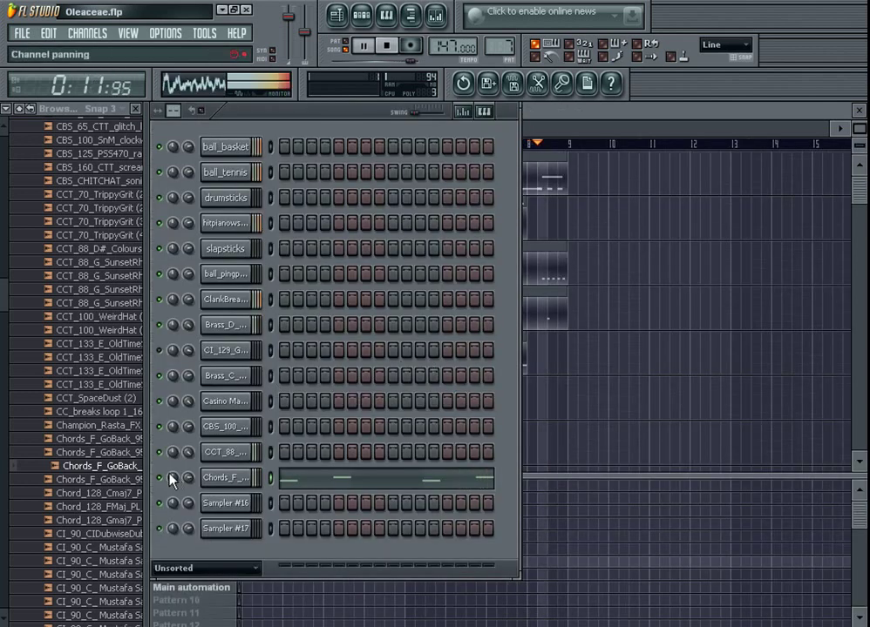
{"action": "left_click", "coordinate": [716, 302]}
{"action": "key", "text": "F6"}
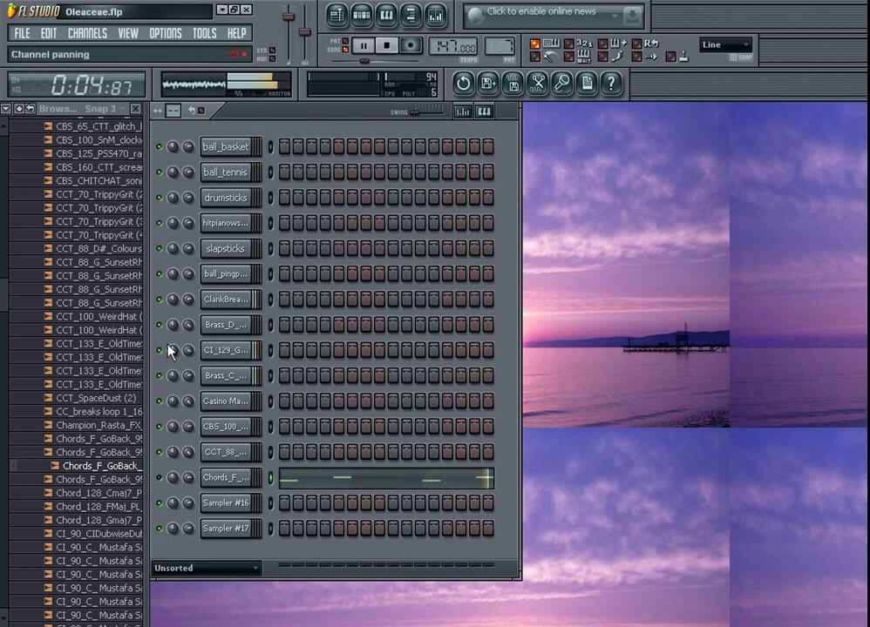
{"action": "scroll", "coordinate": [114, 488], "scroll_direction": "down", "scroll_amount": 3}
{"action": "left_click", "coordinate": [96, 480]}
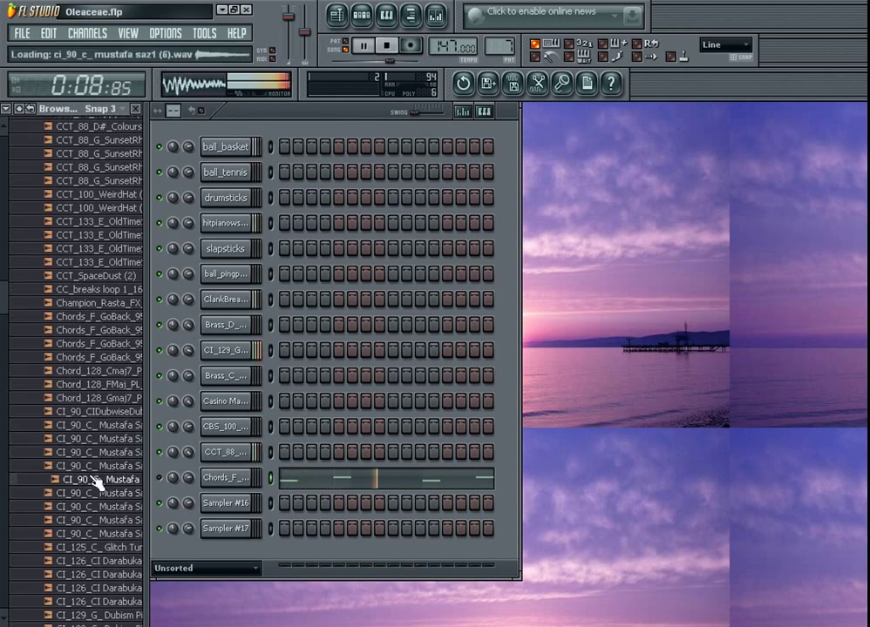
{"action": "left_click_drag", "start_coordinate": [96, 480], "coordinate": [223, 477]}
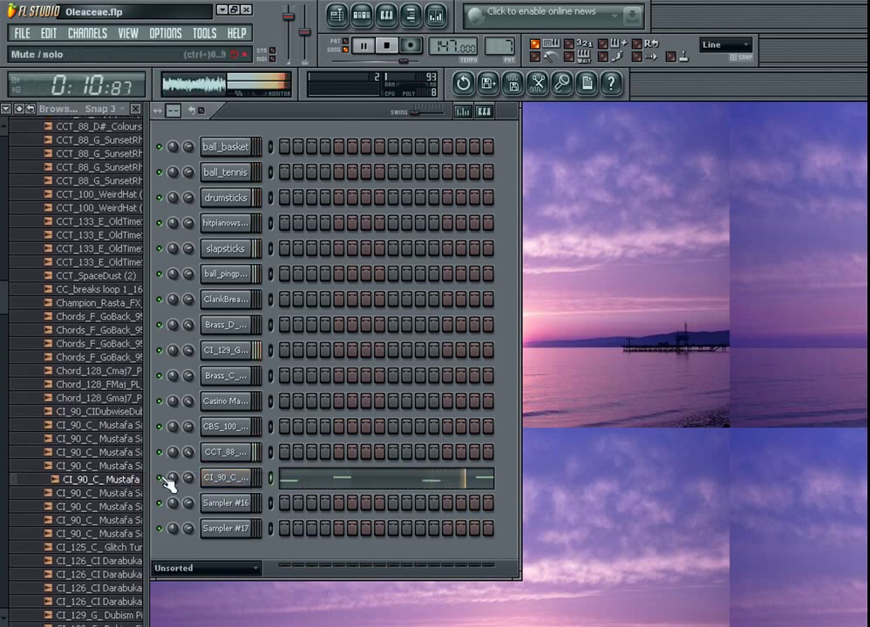
Step: Replace the old Pattern 7 notes with four consecutive two-step C5 notes from bar 1, lowering the velocities after the first
{"action": "left_click", "coordinate": [300, 477]}
{"action": "left_click_drag", "start_coordinate": [227, 348], "coordinate": [214, 350]}
{"action": "right_click", "coordinate": [213, 349]}
{"action": "left_click", "coordinate": [212, 348]}
{"action": "left_click", "coordinate": [221, 348]}
{"action": "right_click", "coordinate": [291, 327]}
{"action": "right_click", "coordinate": [426, 347]}
{"action": "right_click", "coordinate": [508, 326]}
{"action": "left_click", "coordinate": [237, 348]}
{"action": "left_click_drag", "start_coordinate": [262, 348], "coordinate": [250, 350]}
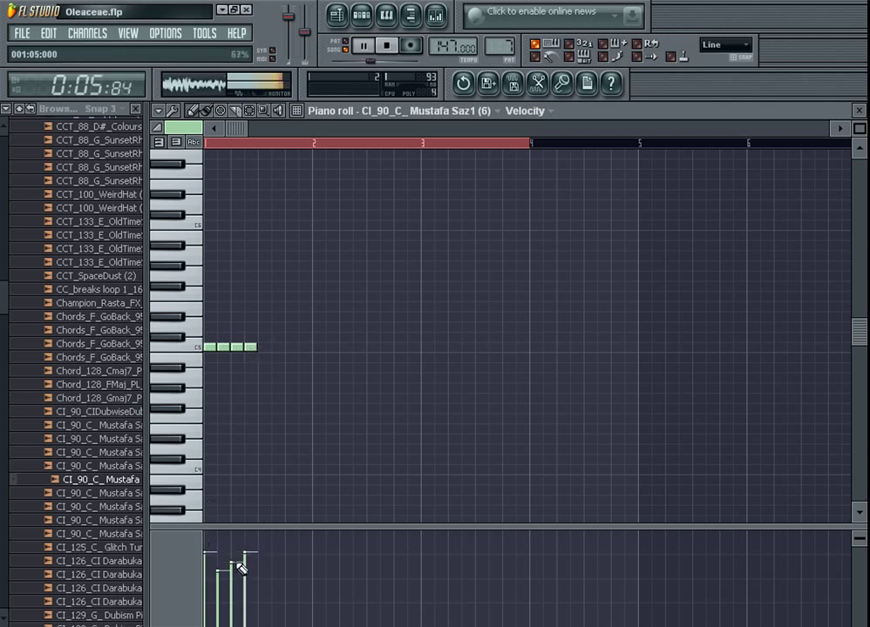
Step: Duplicate the four-note C5 group repeatedly until it fills four bars of Pattern 7
{"action": "key", "text": "ctrl+a"}
{"action": "left_click_drag", "start_coordinate": [205, 349], "coordinate": [258, 346]}
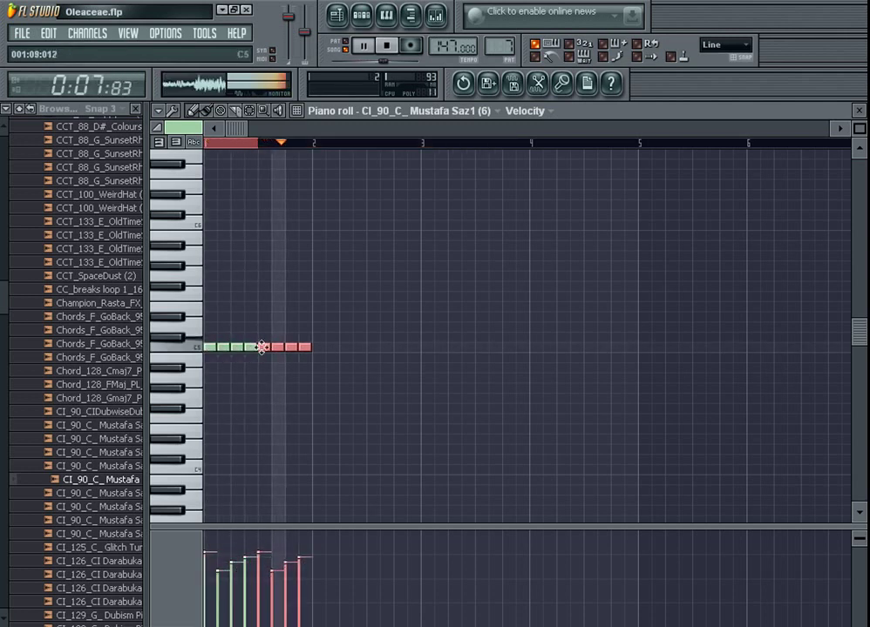
{"action": "key", "text": "ctrl+a"}
{"action": "key", "text": "ctrl+b"}
{"action": "key", "text": "ctrl+a"}
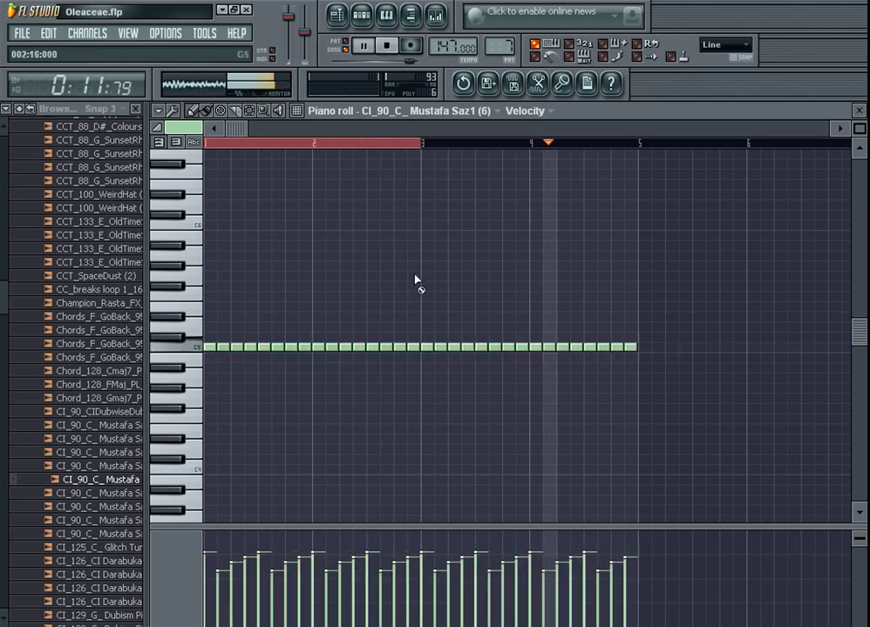
Step: Load the sample CI_90_C_ Mustafa Saz1 (10) into the Sampler #16 channel
{"action": "key", "text": "F7"}
{"action": "scroll", "coordinate": [96, 501], "scroll_direction": "down", "scroll_amount": 4}
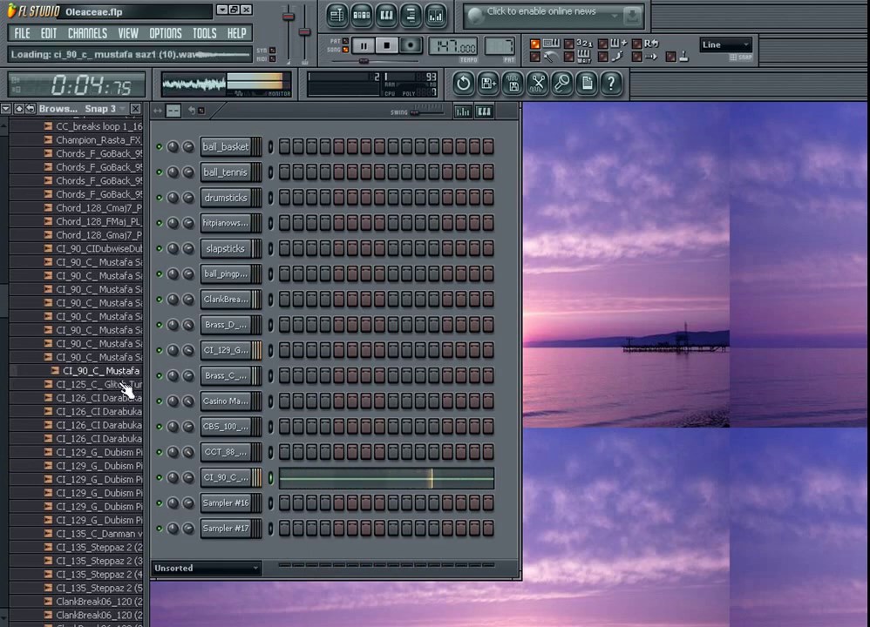
{"action": "left_click_drag", "start_coordinate": [275, 504], "coordinate": [229, 510]}
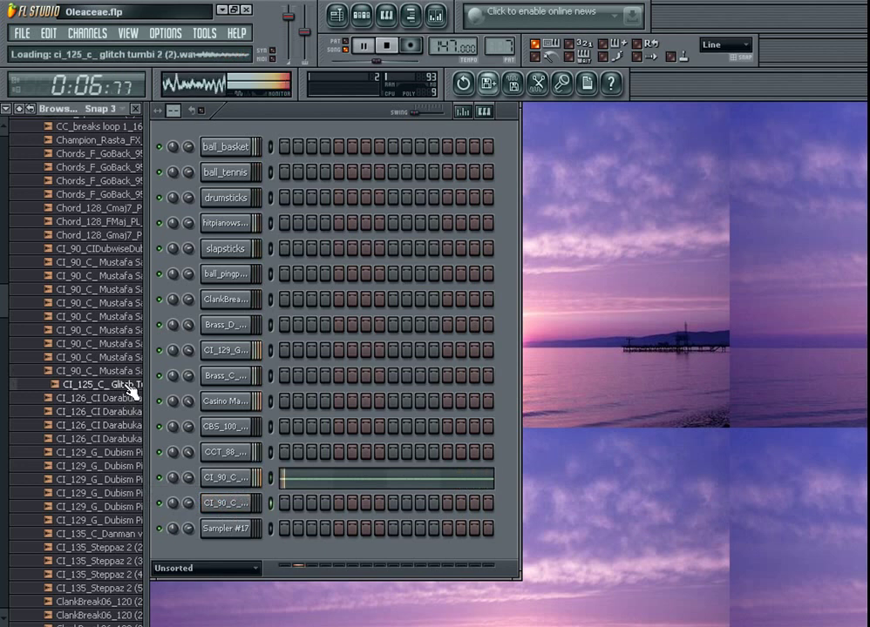
Step: Add two more sampler channels and load CI_125_C_ Glitch Tumbi 2 (2) into the Sampler #17 channel
{"action": "left_click", "coordinate": [218, 531]}
{"action": "key", "text": "alt+c"}
{"action": "key", "text": "alt+c"}
{"action": "double_click", "coordinate": [224, 533]}
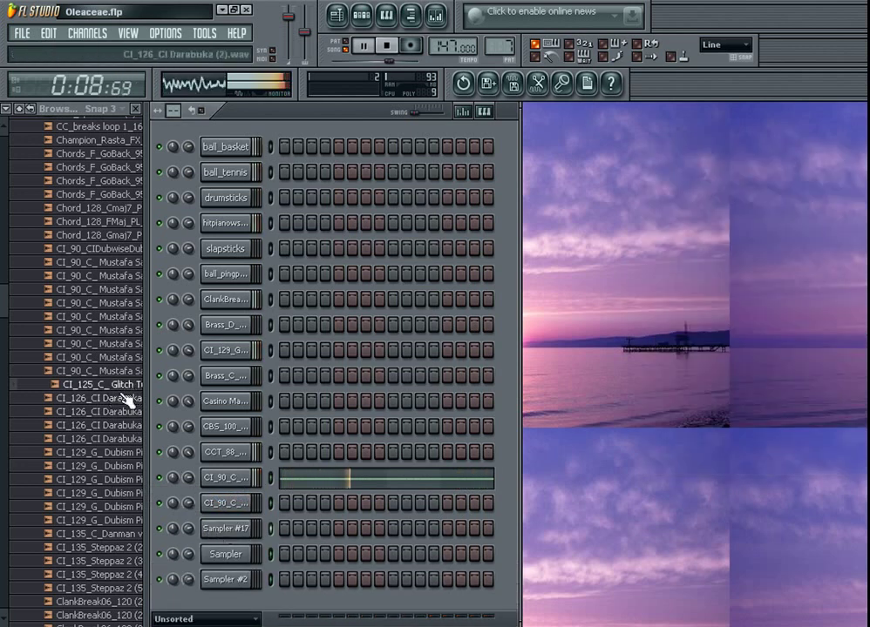
Step: In Pattern 1, copy the drumsticks notes to the CI_125_C_ Glitch Tumbi 2 (2) channel
{"action": "left_click_drag", "start_coordinate": [502, 50], "coordinate": [502, 76]}
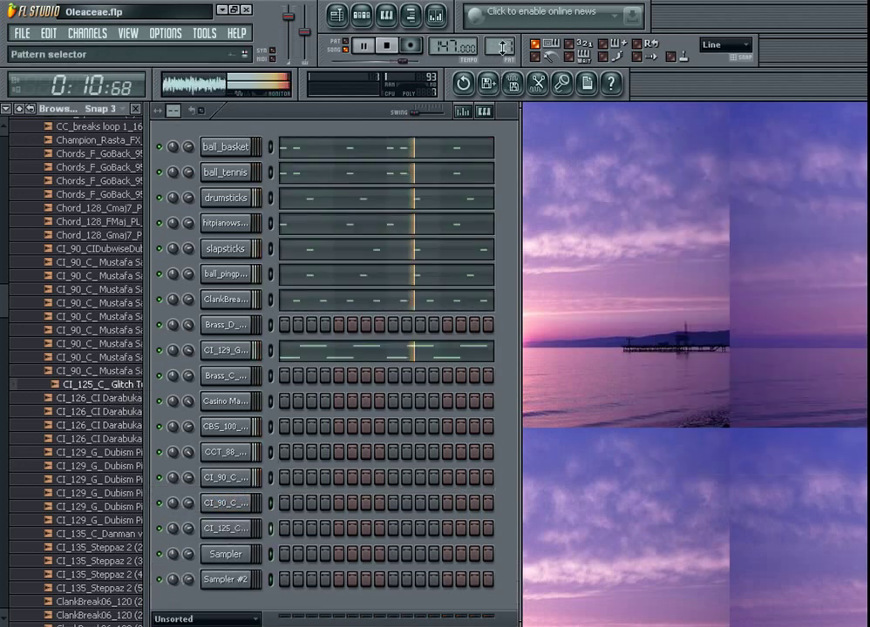
{"action": "double_click", "coordinate": [240, 200]}
{"action": "key", "text": "ctrl+c"}
{"action": "double_click", "coordinate": [236, 529]}
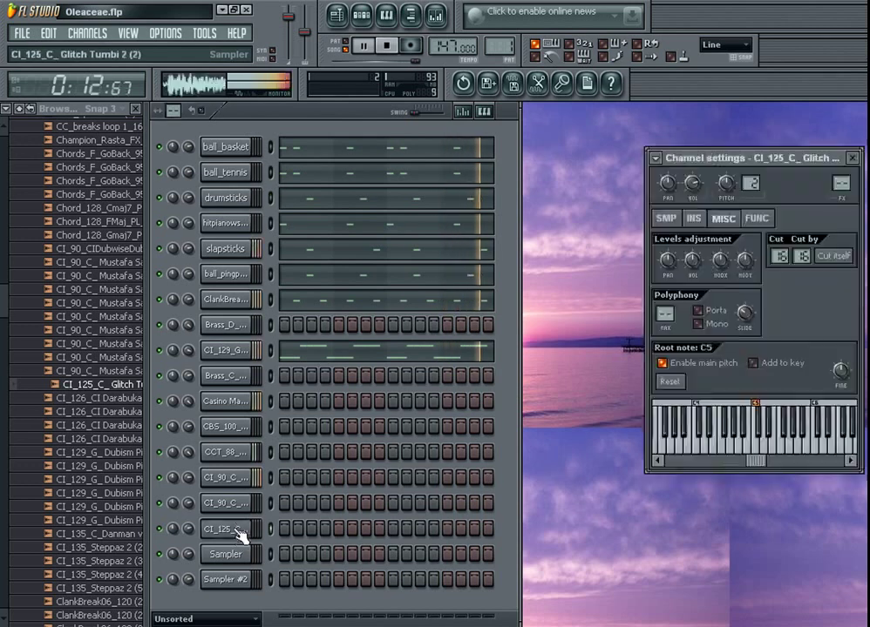
{"action": "key", "text": "ctrl+v"}
Step: Record a melody with the CI_90_C_ Mustafa Saz1 (10) channel in the empty Pattern 8
{"action": "left_click", "coordinate": [232, 506]}
{"action": "left_click", "coordinate": [234, 506]}
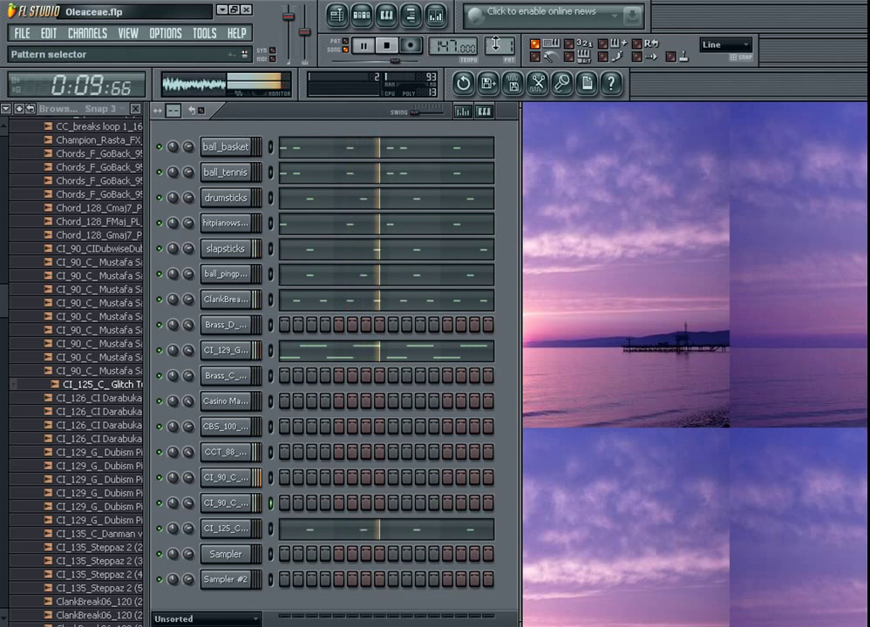
{"action": "left_click_drag", "start_coordinate": [492, 45], "coordinate": [492, 38]}
{"action": "scroll", "coordinate": [498, 45], "scroll_direction": "up", "scroll_amount": 4}
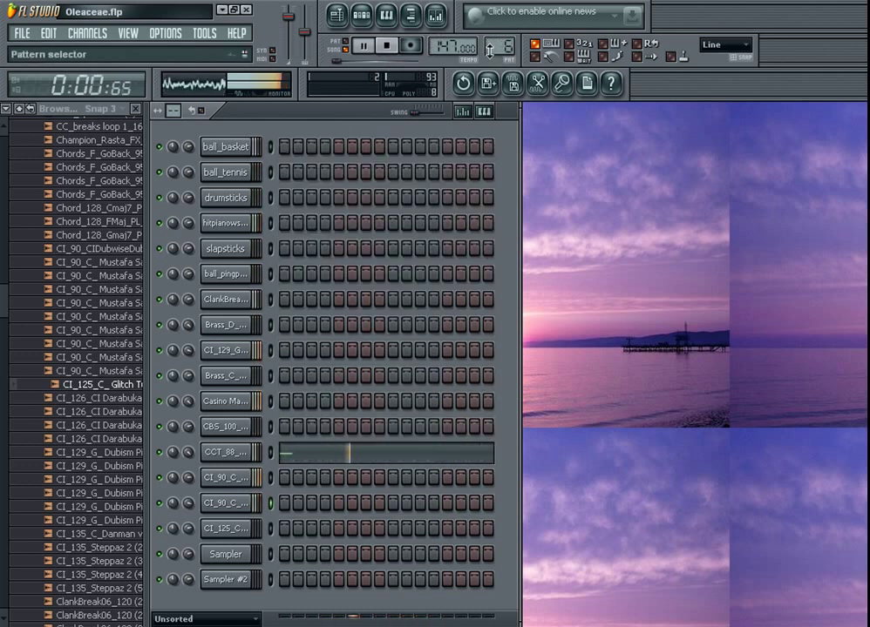
{"action": "left_click_drag", "start_coordinate": [498, 47], "coordinate": [498, 40]}
{"action": "key", "text": "F5"}
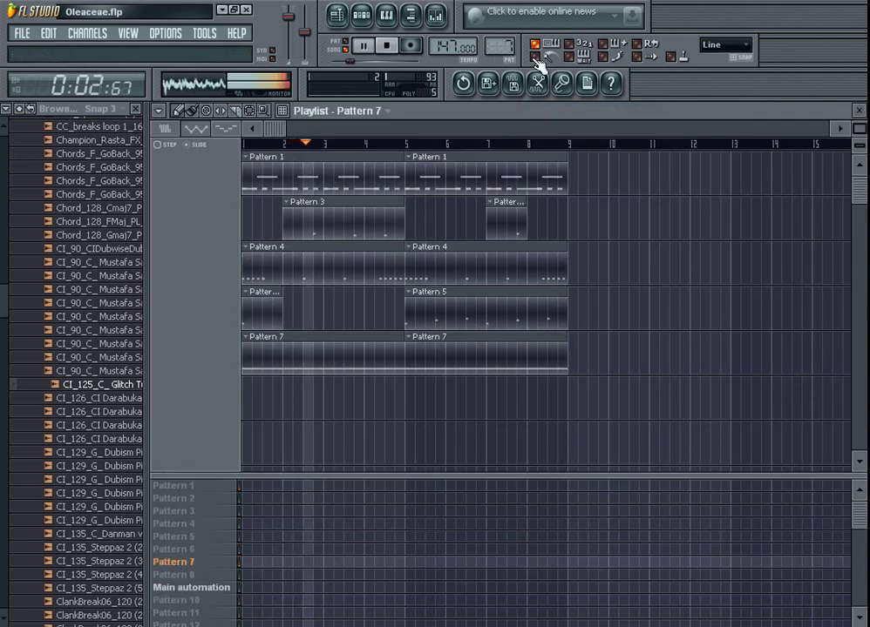
{"action": "left_click", "coordinate": [859, 112]}
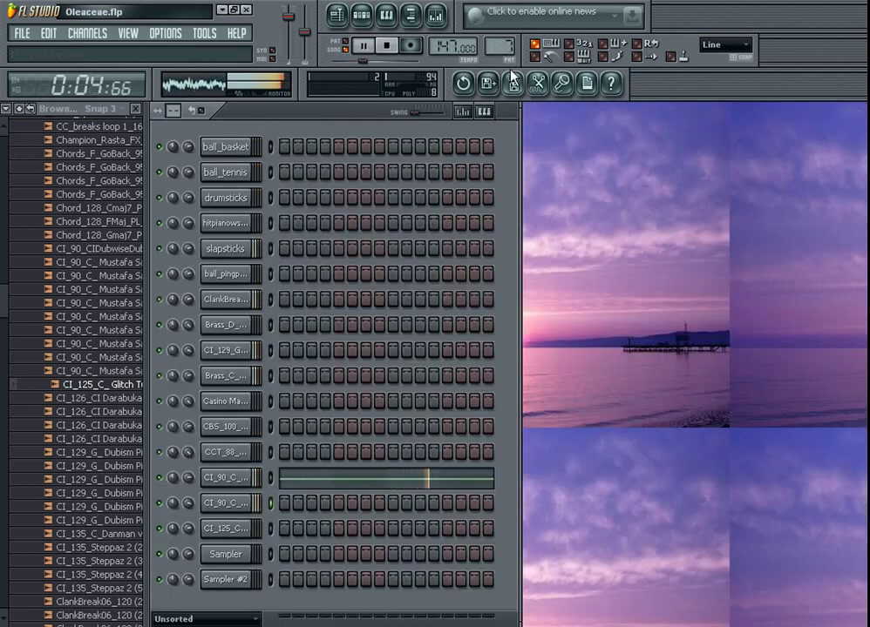
{"action": "scroll", "coordinate": [497, 45], "scroll_direction": "up", "scroll_amount": 1}
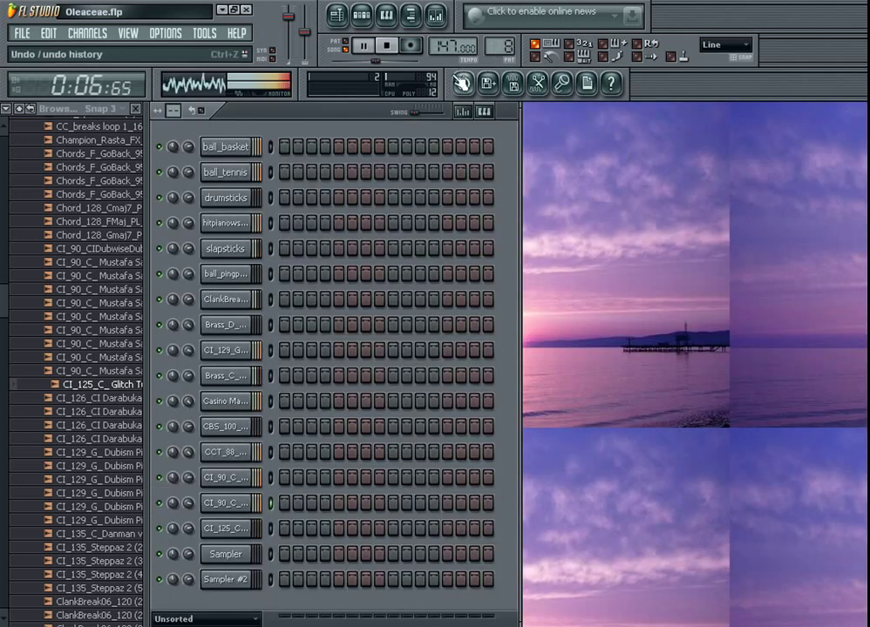
{"action": "left_click", "coordinate": [414, 51]}
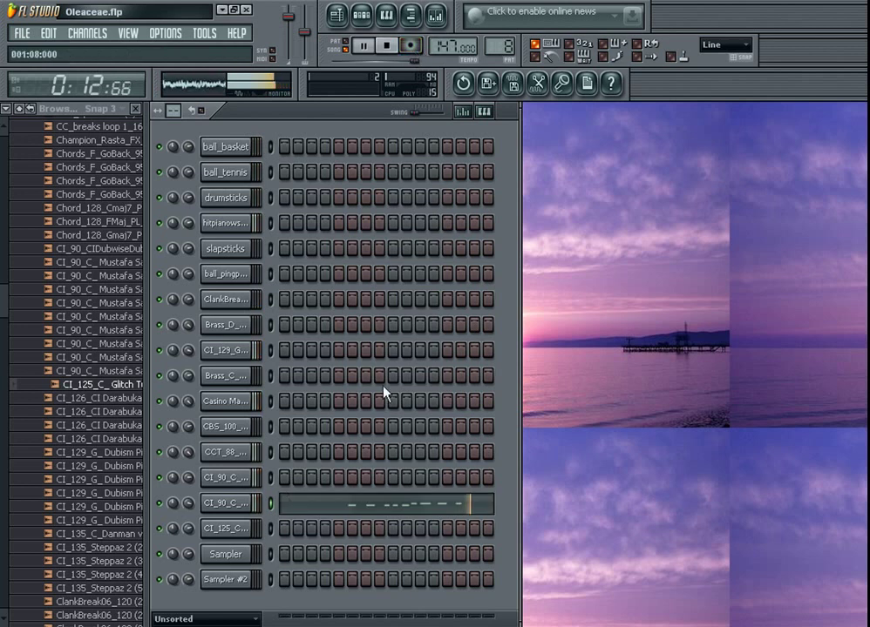
Step: Move the recorded Saz melody to the start of bar 1 and tidy it into short, even E4 and F4 notes
{"action": "left_click", "coordinate": [363, 502]}
{"action": "key", "text": "ctrl+a"}
{"action": "left_click_drag", "start_coordinate": [309, 338], "coordinate": [207, 336]}
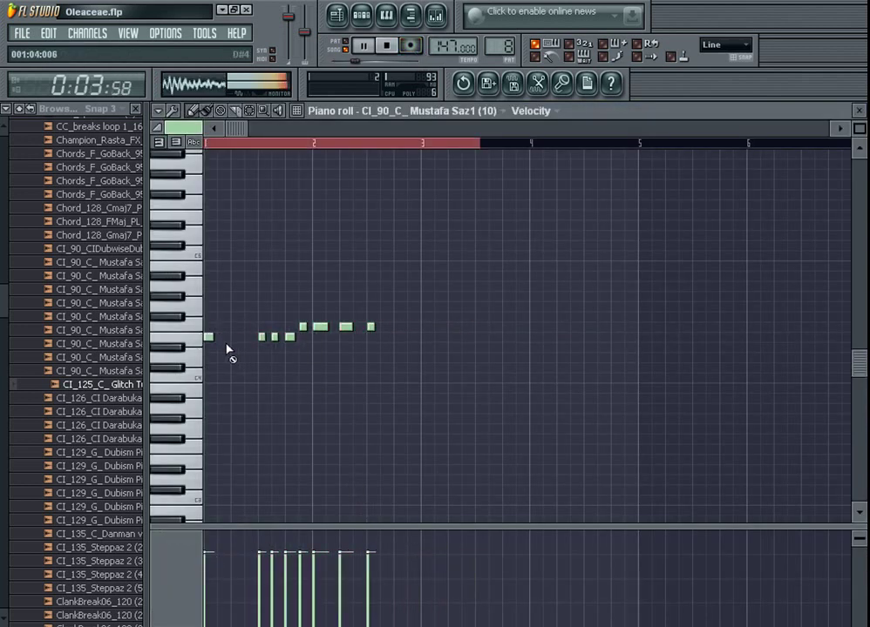
{"action": "left_click", "coordinate": [369, 327]}
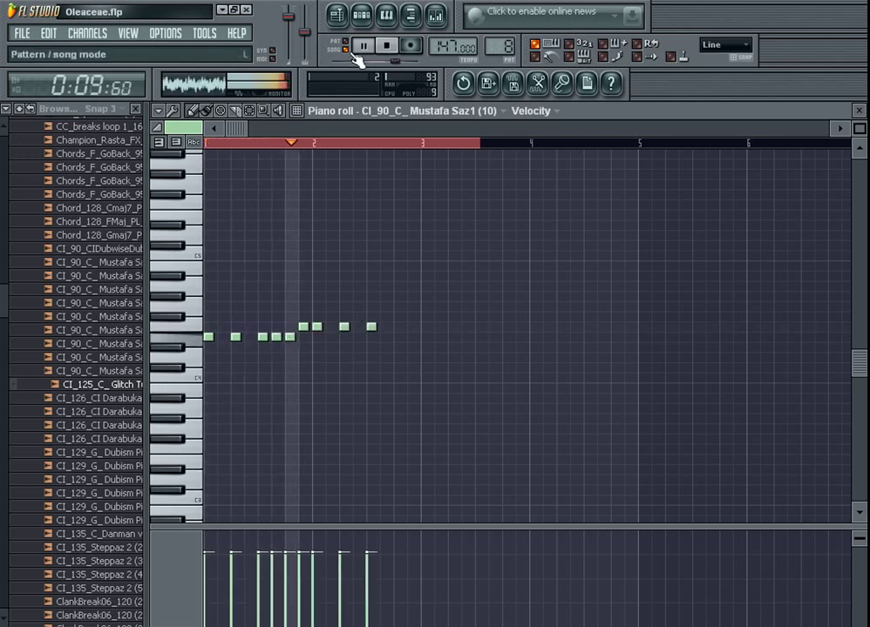
Step: Place four Pattern 8 clips on the sixth playlist track at bars 1, 3, 5 and 7
{"action": "key", "text": "F5"}
{"action": "left_click_drag", "start_coordinate": [478, 219], "coordinate": [268, 389]}
{"action": "left_click", "coordinate": [331, 403]}
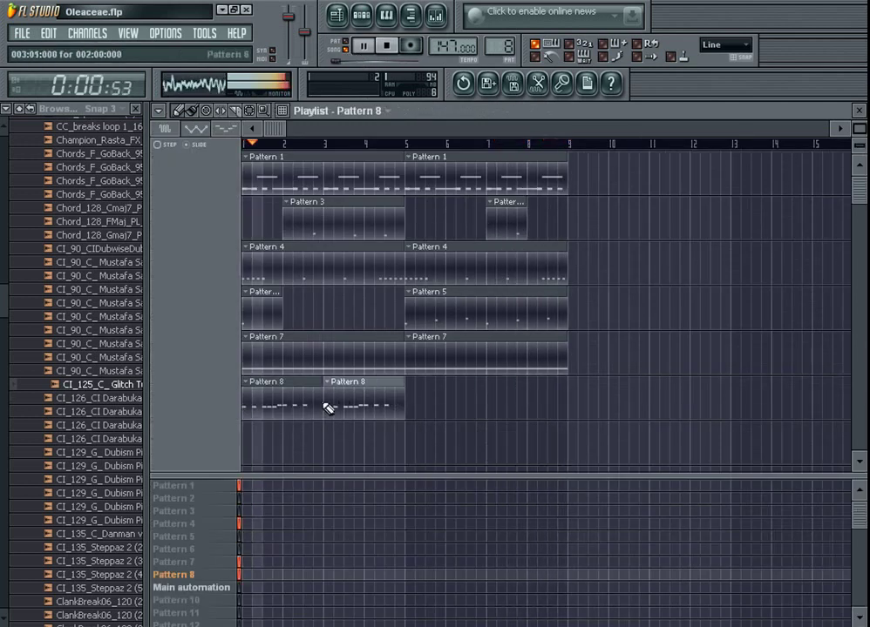
{"action": "left_click", "coordinate": [418, 396]}
{"action": "left_click_drag", "start_coordinate": [418, 397], "coordinate": [400, 396]}
{"action": "left_click", "coordinate": [491, 398]}
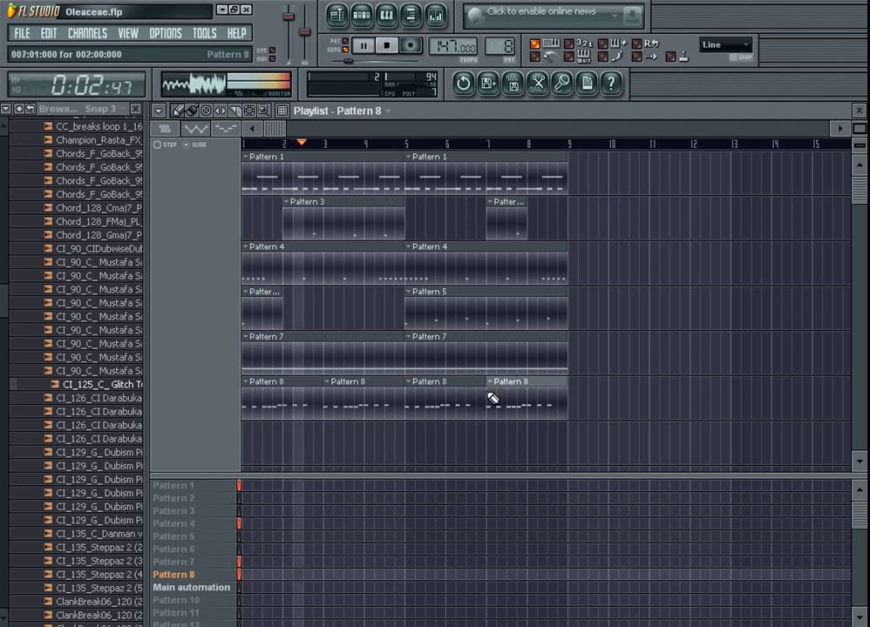
Step: Extend the Pattern 8 Saz melody with two F4 notes at steps 11 and 13 of bar 2
{"action": "key", "text": "F6"}
{"action": "left_click", "coordinate": [457, 497]}
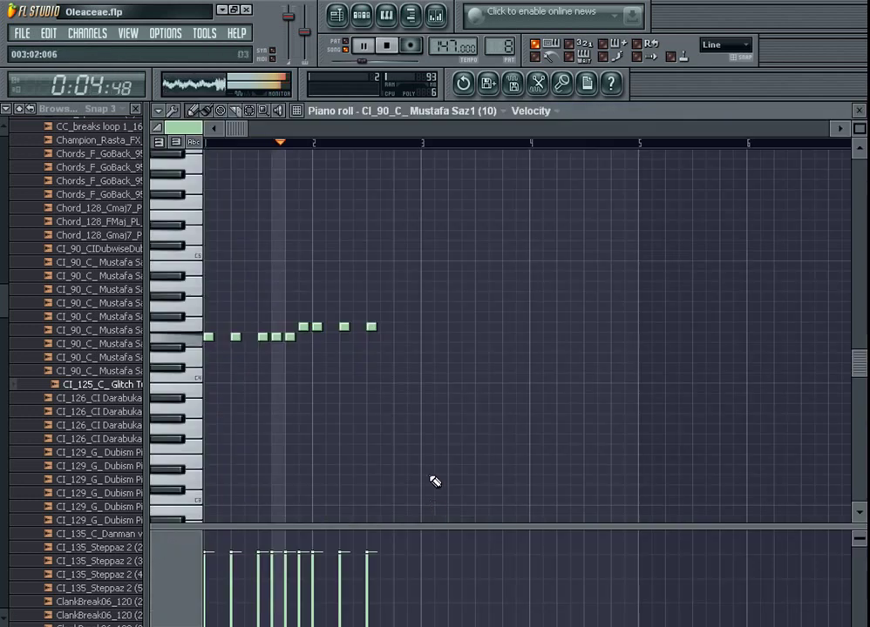
{"action": "left_click", "coordinate": [385, 327]}
{"action": "left_click", "coordinate": [399, 327]}
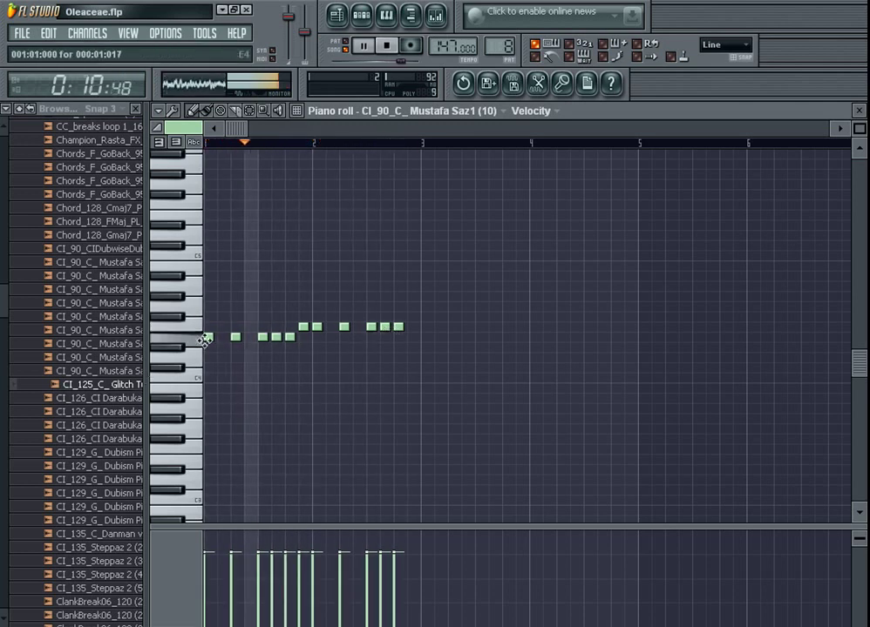
Step: Lower the first two notes of the Saz melody to D4, delete the three E4 notes after them and stop playback
{"action": "mouse_move", "coordinate": [204, 341]}
{"action": "left_mouse_down"}
{"action": "mouse_move", "coordinate": [205, 369]}
{"action": "mouse_move", "coordinate": [206, 358]}
{"action": "left_mouse_up"}
{"action": "right_click", "coordinate": [235, 338]}
{"action": "left_click", "coordinate": [233, 358]}
{"action": "key", "text": "space"}
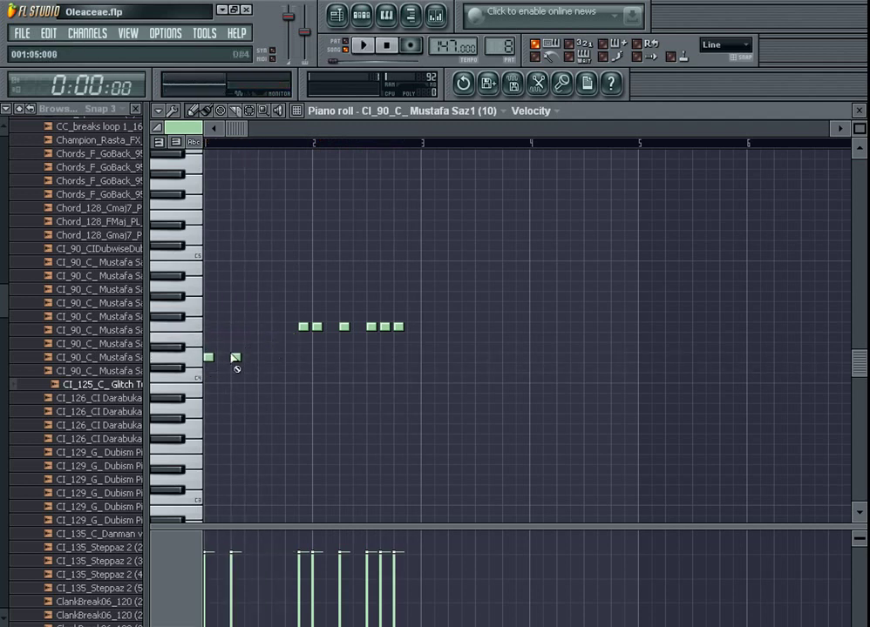
Step: Return the first two Saz notes to E4 and add E4 notes at steps 9, 11 and 13 of bar 1
{"action": "key", "text": "space"}
{"action": "left_click", "coordinate": [262, 337]}
{"action": "left_click", "coordinate": [275, 337]}
{"action": "key", "text": "space"}
{"action": "key", "text": "space"}
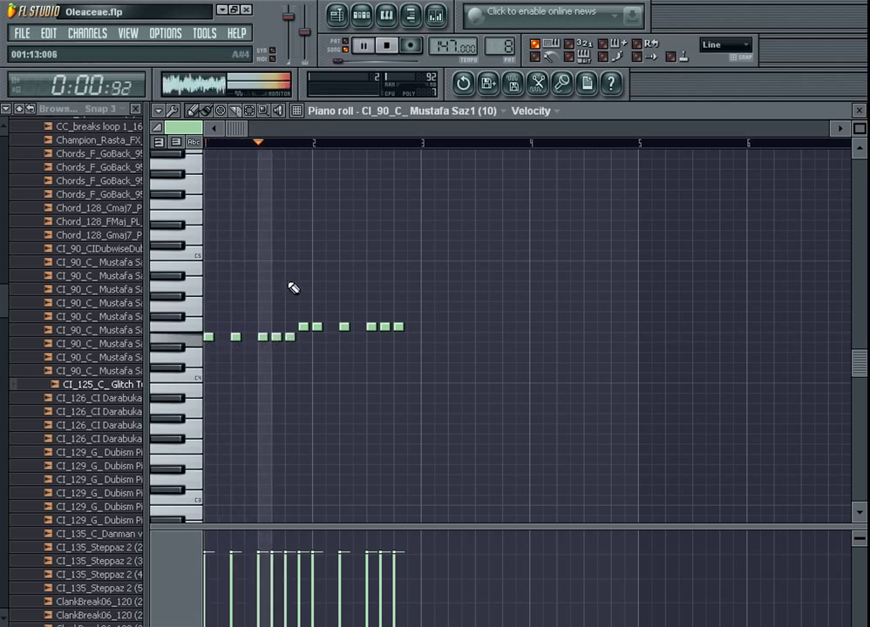
Step: Try CI_129_G_ Dubism Piano2 (4) in the empty Sampler channel with C5 notes at steps 1 and 5 of bar 1
{"action": "key", "text": "Escape"}
{"action": "scroll", "coordinate": [96, 423], "scroll_direction": "down", "scroll_amount": 9}
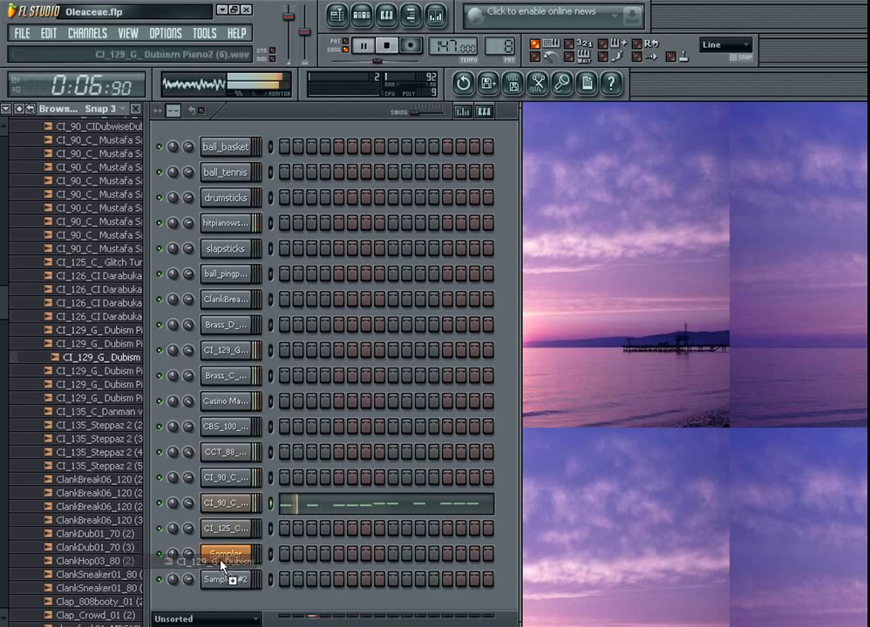
{"action": "left_click_drag", "start_coordinate": [225, 571], "coordinate": [237, 558]}
{"action": "left_click", "coordinate": [387, 17]}
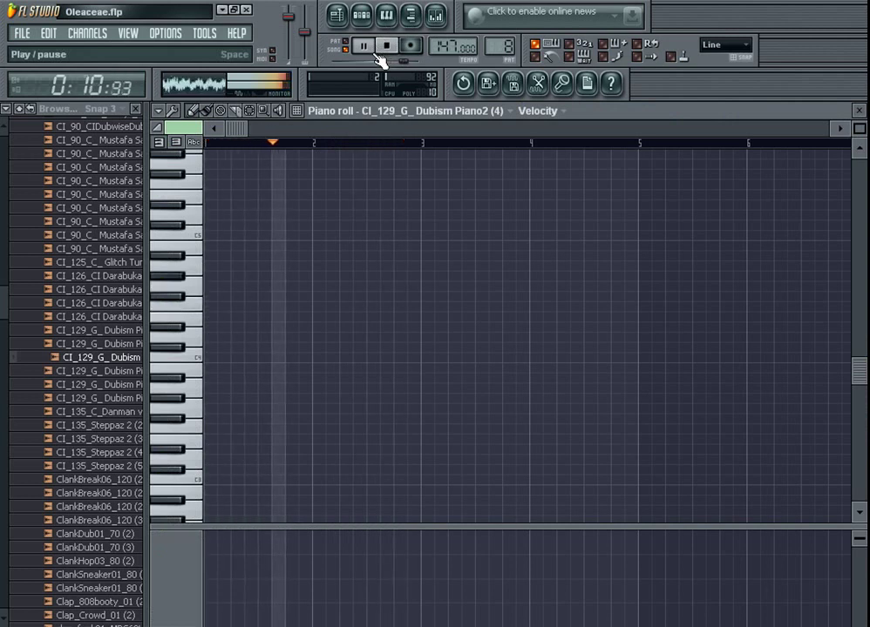
{"action": "key", "text": "space"}
{"action": "key", "text": "space"}
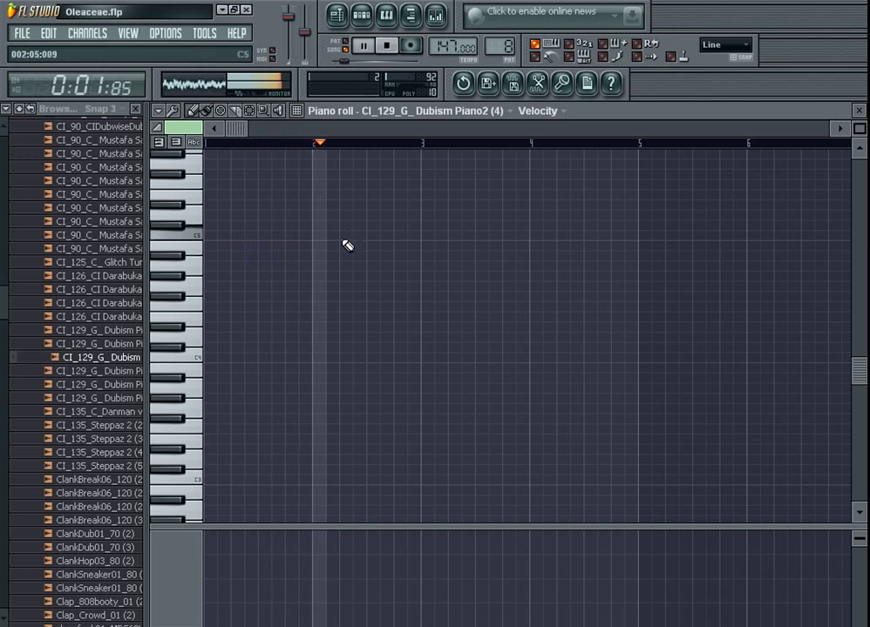
{"action": "left_click", "coordinate": [235, 235]}
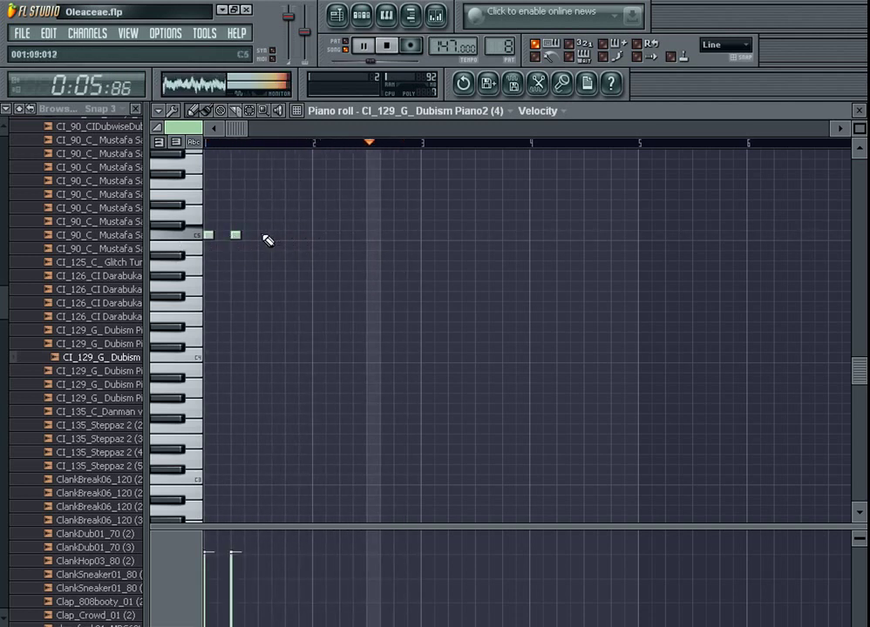
{"action": "right_click", "coordinate": [234, 238]}
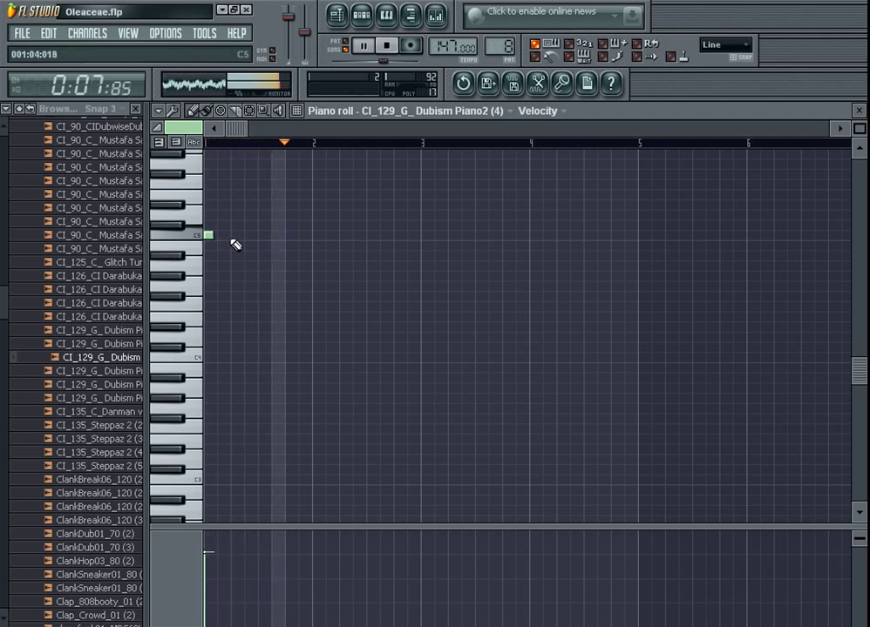
Step: Try CI_129_G_ Dubism Piano2 (6) in the same channel and clear its C5 note
{"action": "left_click", "coordinate": [110, 412]}
{"action": "left_click", "coordinate": [97, 383]}
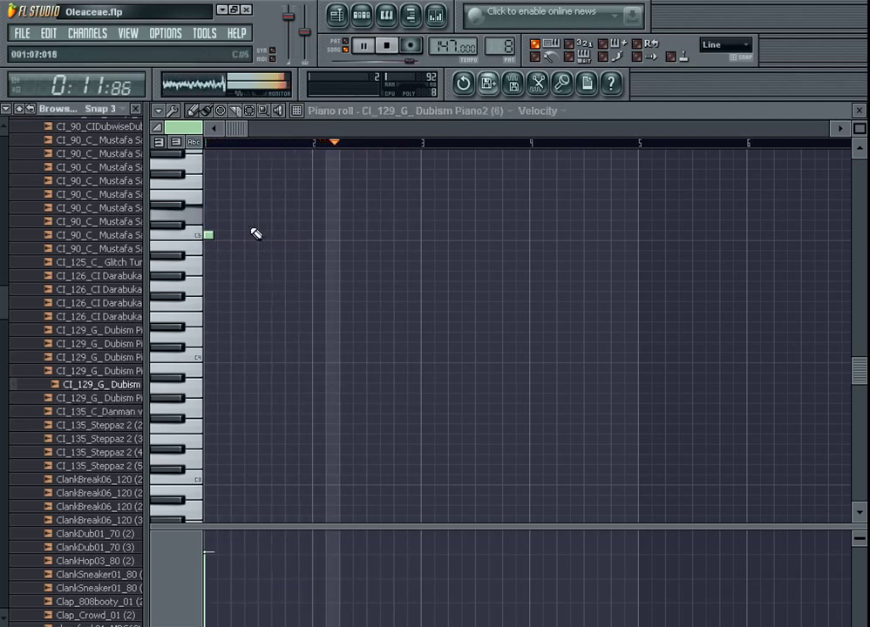
{"action": "key", "text": "space"}
{"action": "key", "text": "space"}
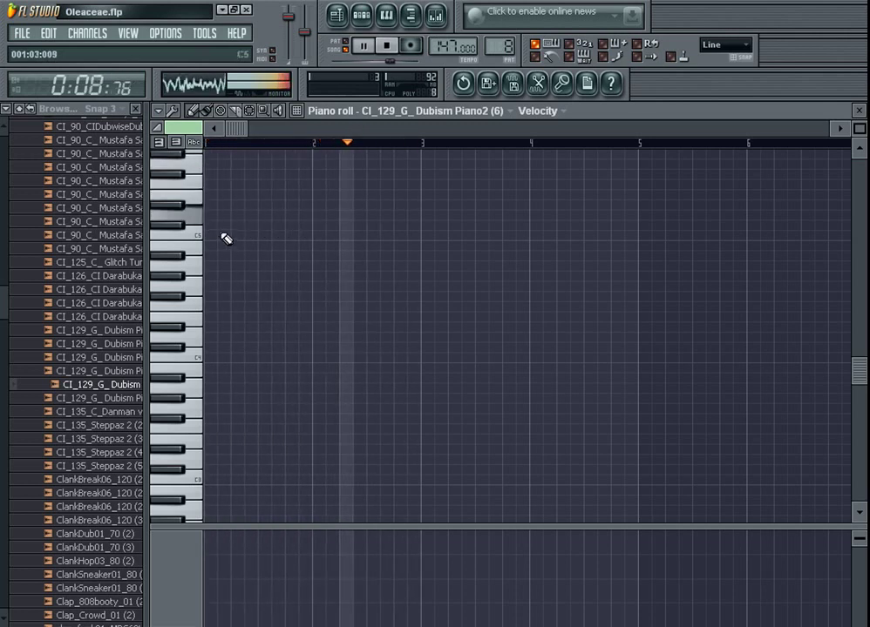
Step: Load Clap_808booty_01 (2) into the channel and place C5 claps at step 9 of bar 1 and steps 3, 9 and 11 of bar 2
{"action": "left_click", "coordinate": [93, 464]}
{"action": "key", "text": "space"}
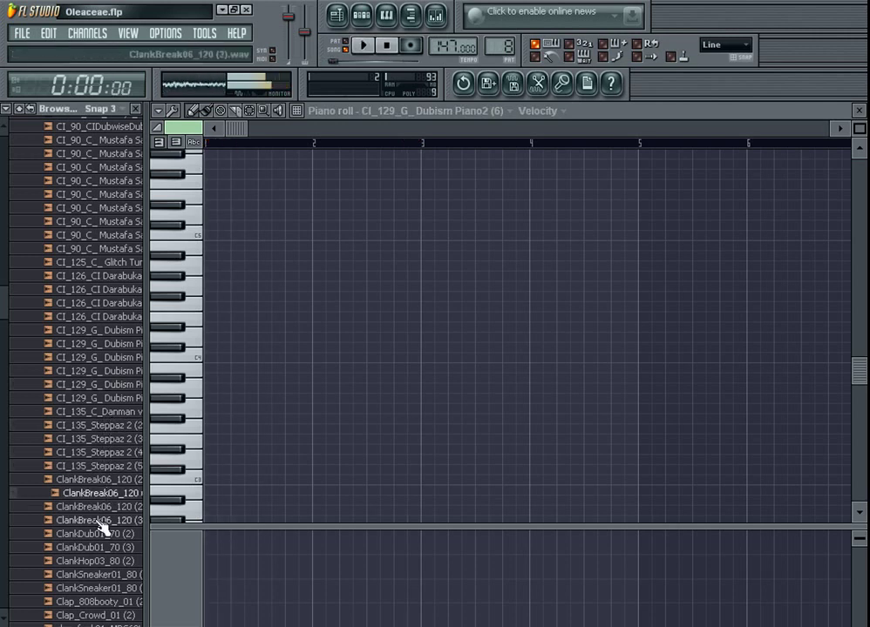
{"action": "left_click_drag", "start_coordinate": [96, 542], "coordinate": [96, 448]}
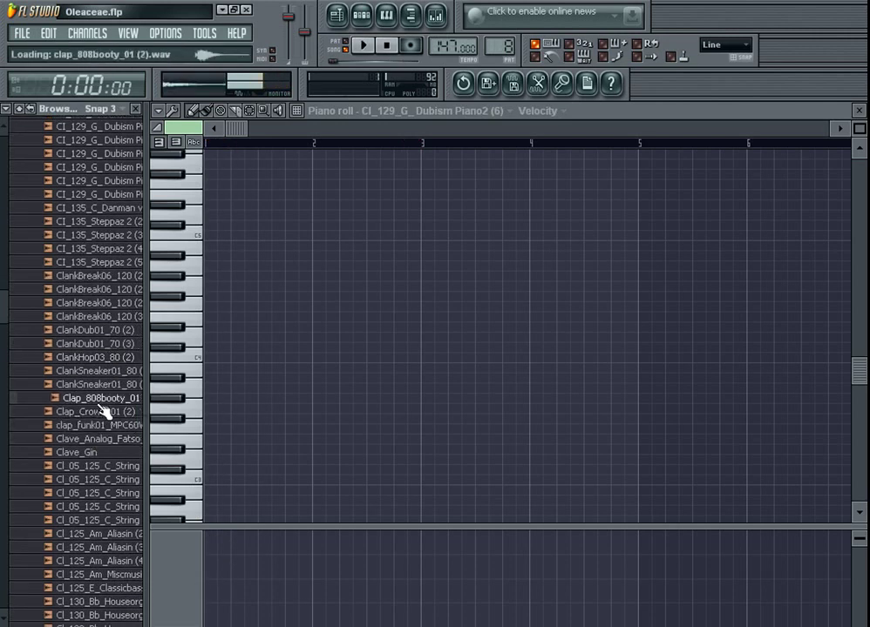
{"action": "left_click_drag", "start_coordinate": [99, 404], "coordinate": [300, 281]}
{"action": "key", "text": "space"}
{"action": "left_click_drag", "start_coordinate": [273, 229], "coordinate": [256, 239]}
{"action": "left_click", "coordinate": [330, 234]}
{"action": "left_click", "coordinate": [372, 235]}
{"action": "left_click", "coordinate": [385, 235]}
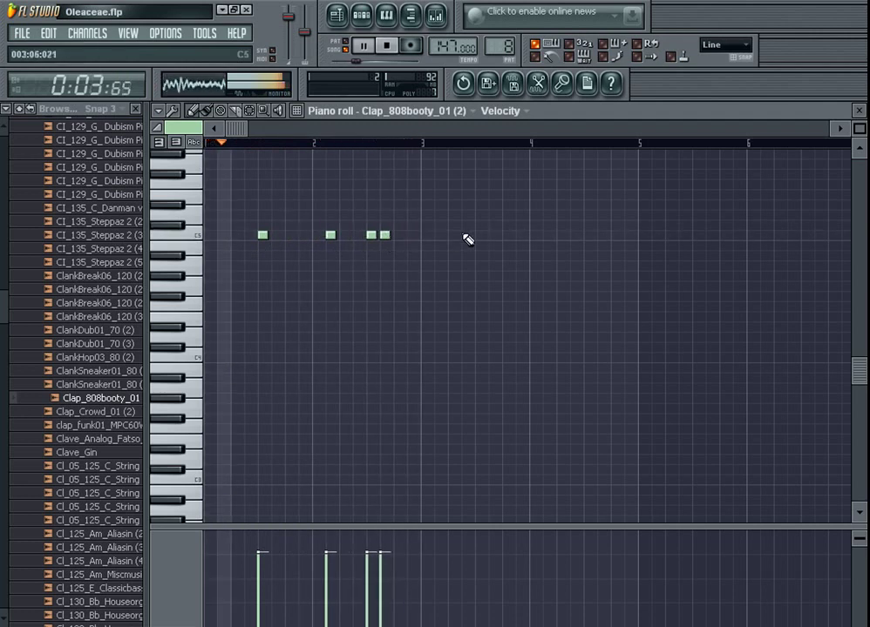
{"action": "key", "text": "Escape"}
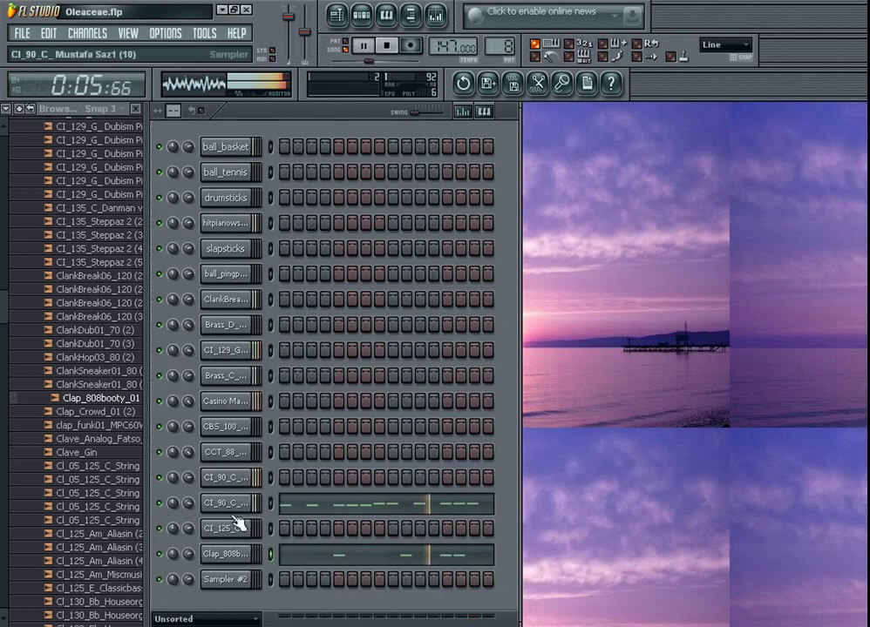
Step: Add short C5 claps at steps 3, 4, 5 and 7 of bar 1, leading into the existing clap at step 9
{"action": "key", "text": "F7"}
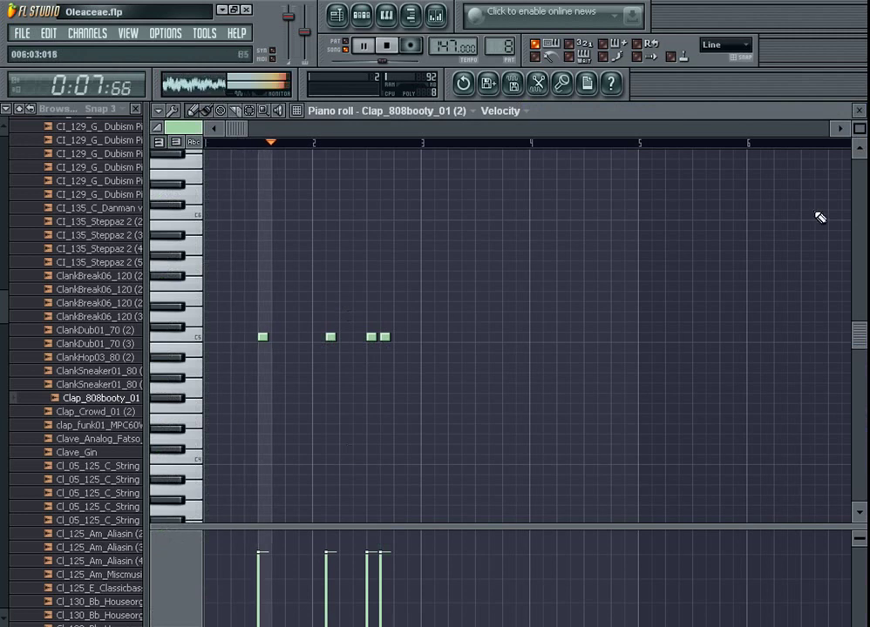
{"action": "left_click", "coordinate": [331, 337]}
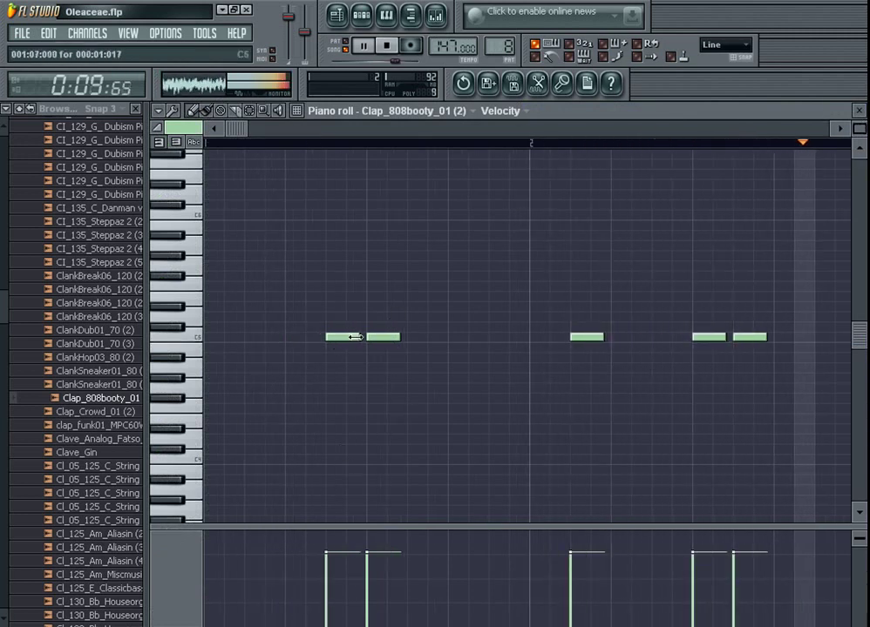
{"action": "key", "text": "space"}
{"action": "left_click", "coordinate": [271, 337]}
{"action": "left_click", "coordinate": [291, 338]}
{"action": "key", "text": "space"}
Step: Lower the velocities of the claps at steps 3, 4 and 5 below the others and close the piano roll
{"action": "mouse_move", "coordinate": [245, 600]}
{"action": "left_mouse_down"}
{"action": "mouse_move", "coordinate": [262, 604]}
{"action": "mouse_move", "coordinate": [293, 564]}
{"action": "left_mouse_up"}
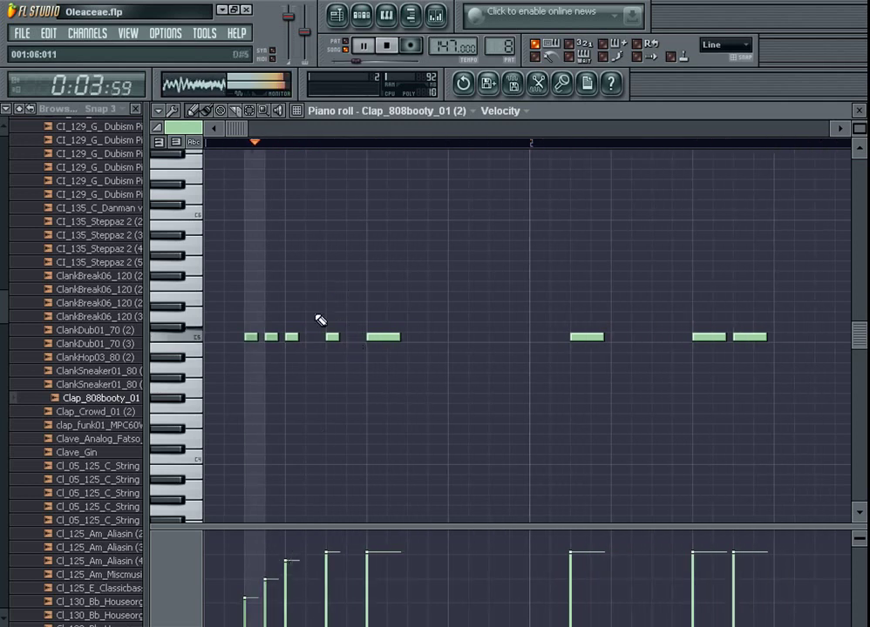
{"action": "left_click", "coordinate": [246, 573]}
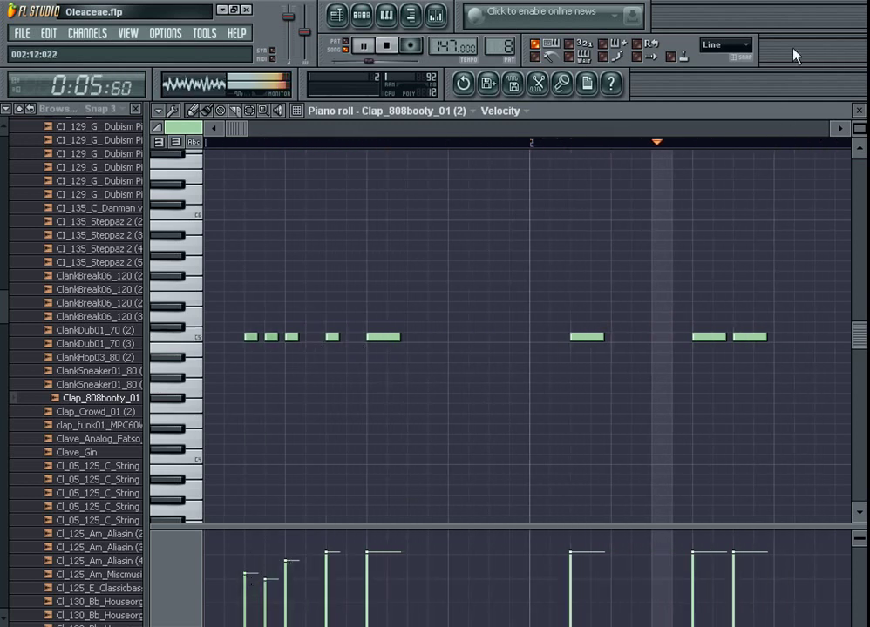
{"action": "left_click", "coordinate": [859, 110]}
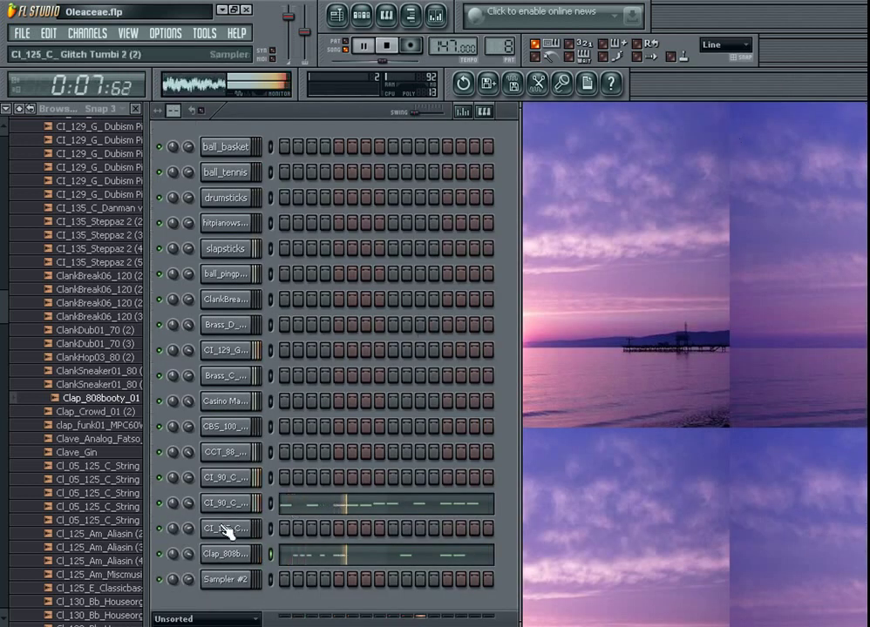
Step: Delete the Saz melody notes before step 13 of bar 1 and lower its last note to D4
{"action": "left_click", "coordinate": [222, 504]}
{"action": "left_click", "coordinate": [332, 503]}
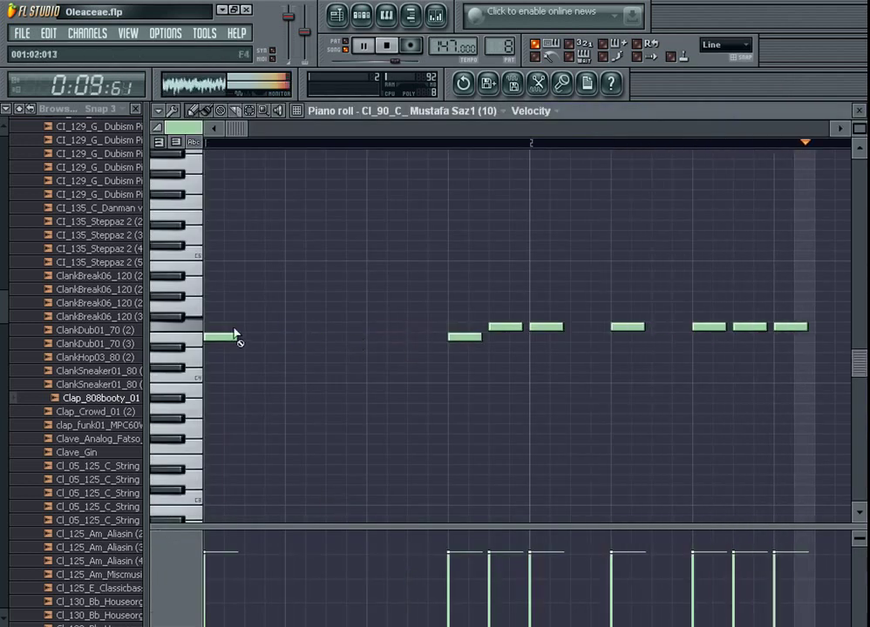
{"action": "right_click", "coordinate": [231, 337]}
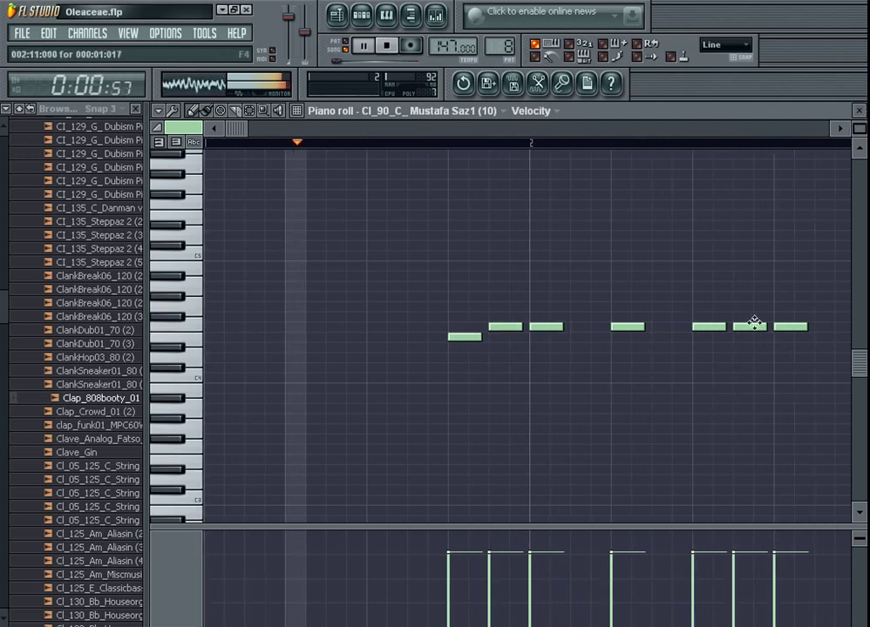
{"action": "left_click_drag", "start_coordinate": [787, 327], "coordinate": [789, 356]}
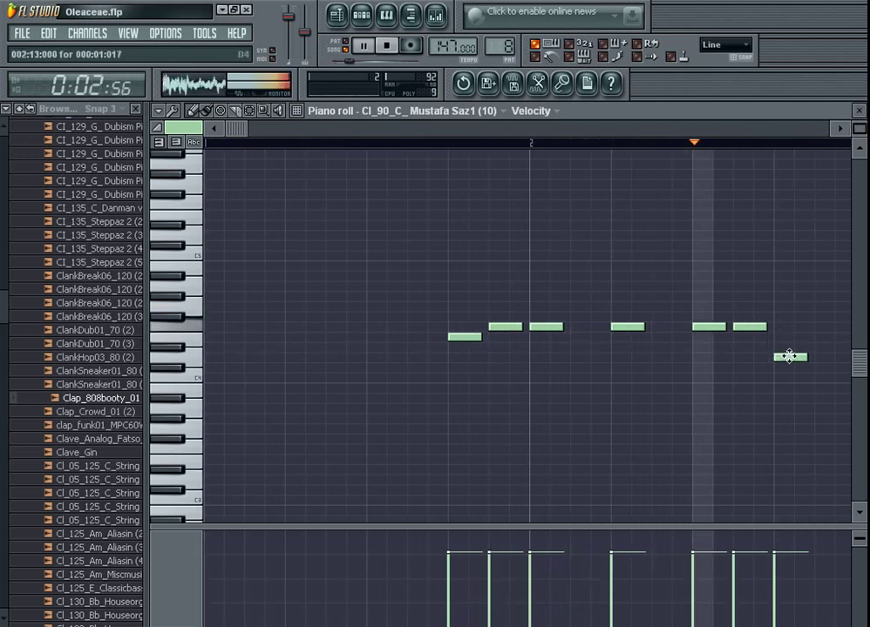
{"action": "left_click", "coordinate": [858, 111]}
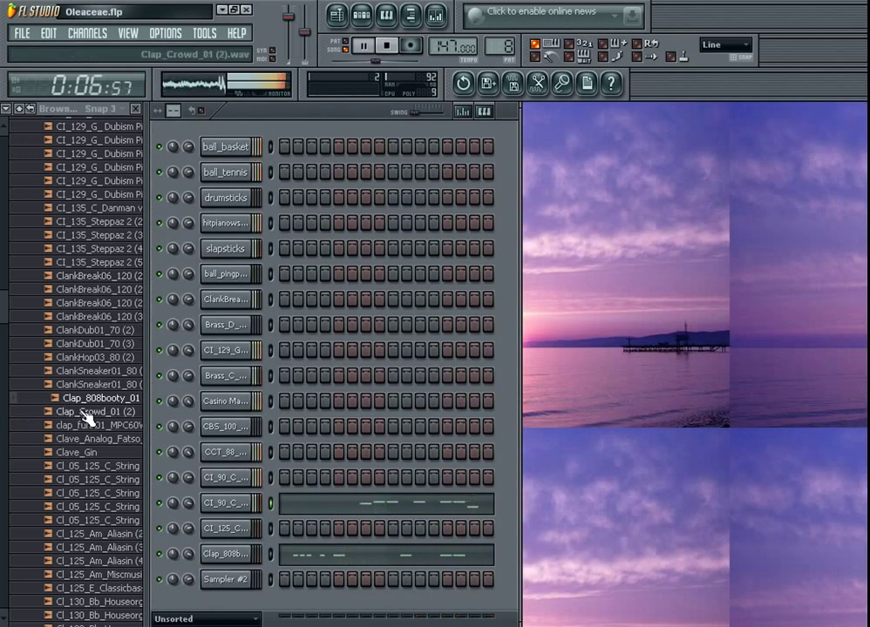
Step: Audition the clap, clave and string samples and add Cl_05_125_C_String (4) as a new channel
{"action": "key", "text": "Down"}
{"action": "key", "text": "Down"}
{"action": "key", "text": "Down"}
{"action": "key", "text": "Down"}
{"action": "key", "text": "Down"}
{"action": "key", "text": "Down"}
{"action": "key", "text": "Down"}
{"action": "left_click", "coordinate": [92, 482]}
{"action": "left_click", "coordinate": [91, 496]}
{"action": "scroll", "coordinate": [93, 457], "scroll_direction": "down", "scroll_amount": 3}
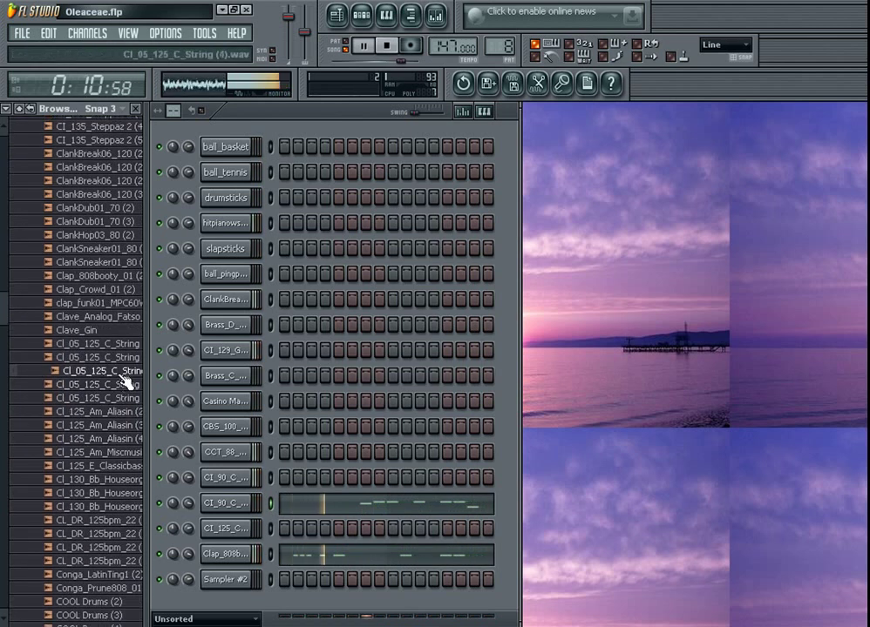
{"action": "right_click", "coordinate": [124, 378]}
{"action": "left_click", "coordinate": [147, 386]}
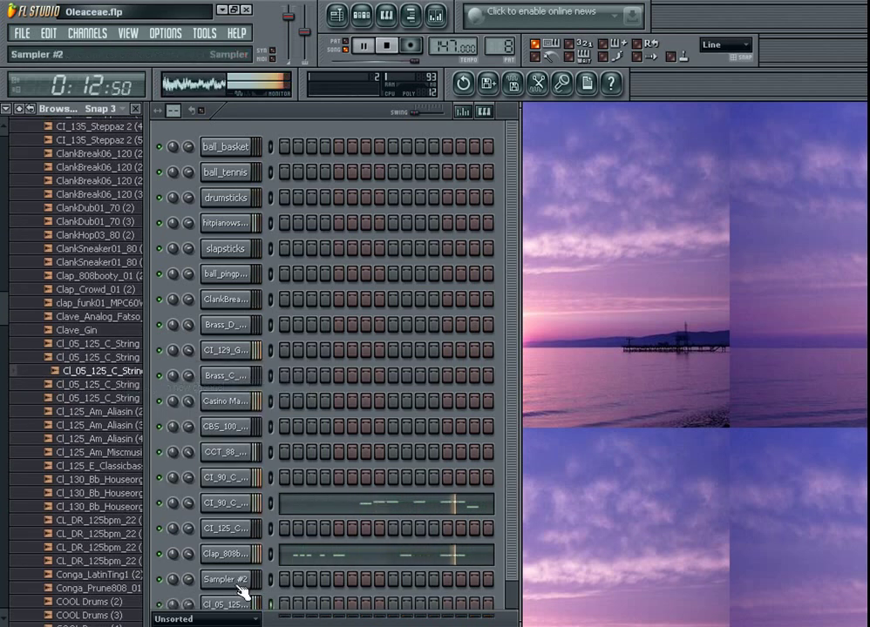
{"action": "left_click", "coordinate": [214, 609]}
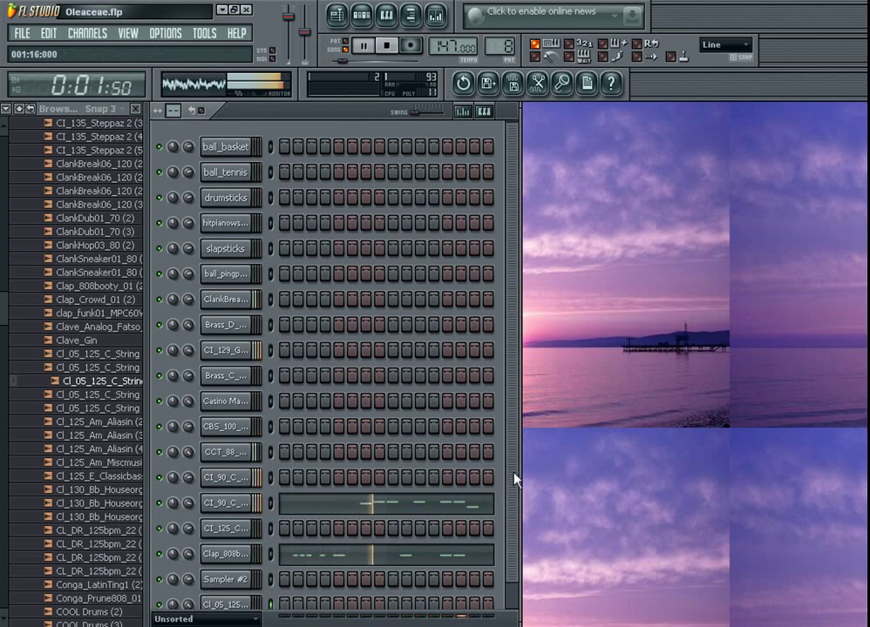
{"action": "scroll", "coordinate": [354, 519], "scroll_direction": "down", "scroll_amount": 1}
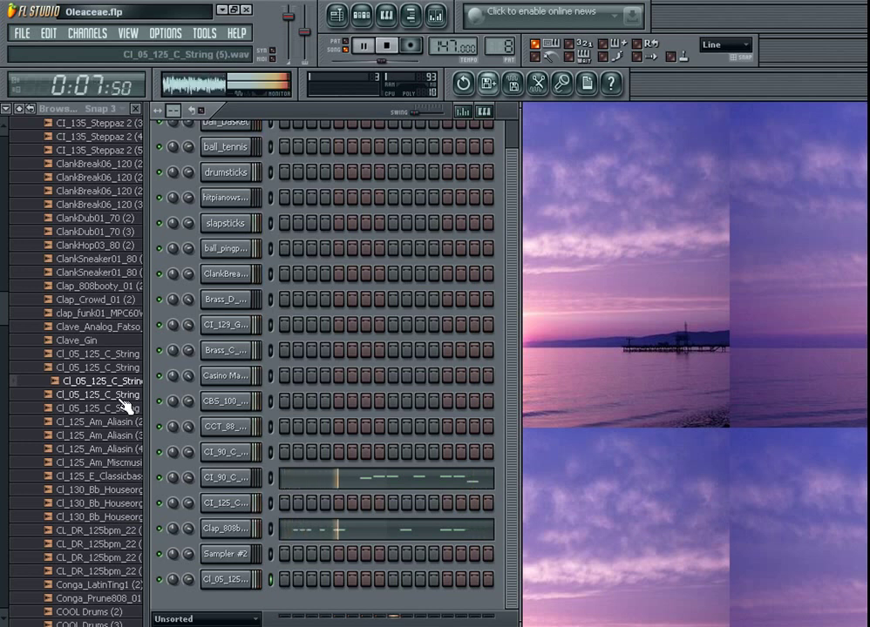
Step: Audition the remaining string samples and replace the new channel's sample with Cl_05_125_C_String (6)
{"action": "key", "text": "Down"}
{"action": "key", "text": "Down"}
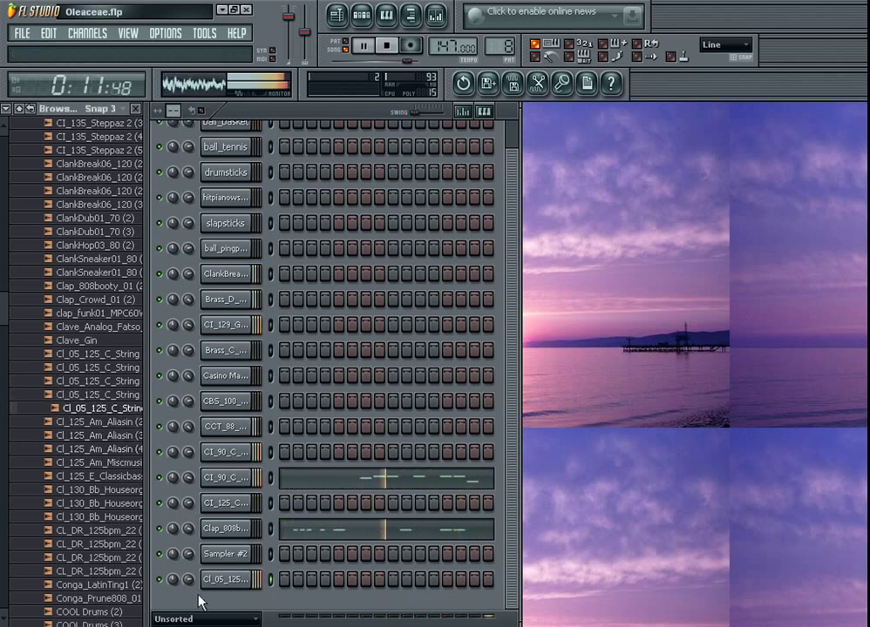
{"action": "key", "text": "space"}
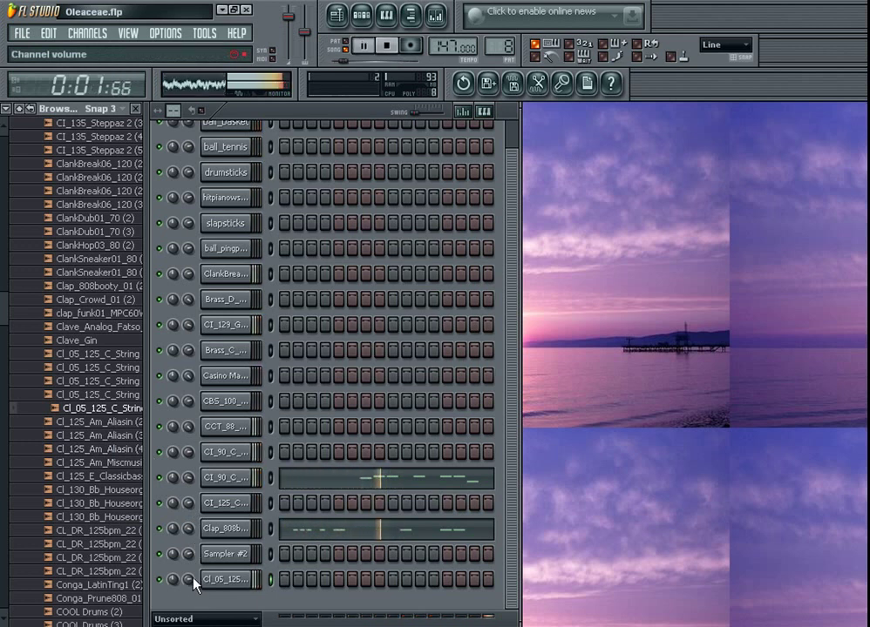
Step: Find the Artifakt Kit samples in the browser and add Artifakt Kit 053 and Artifakt Kit 054 as new channels
{"action": "key", "text": "alt+3"}
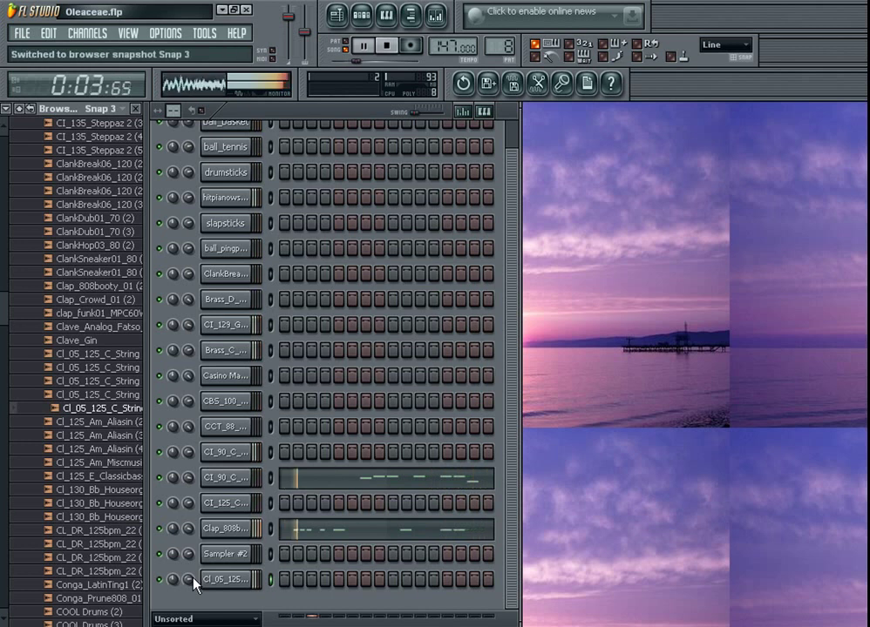
{"action": "left_click", "coordinate": [132, 547]}
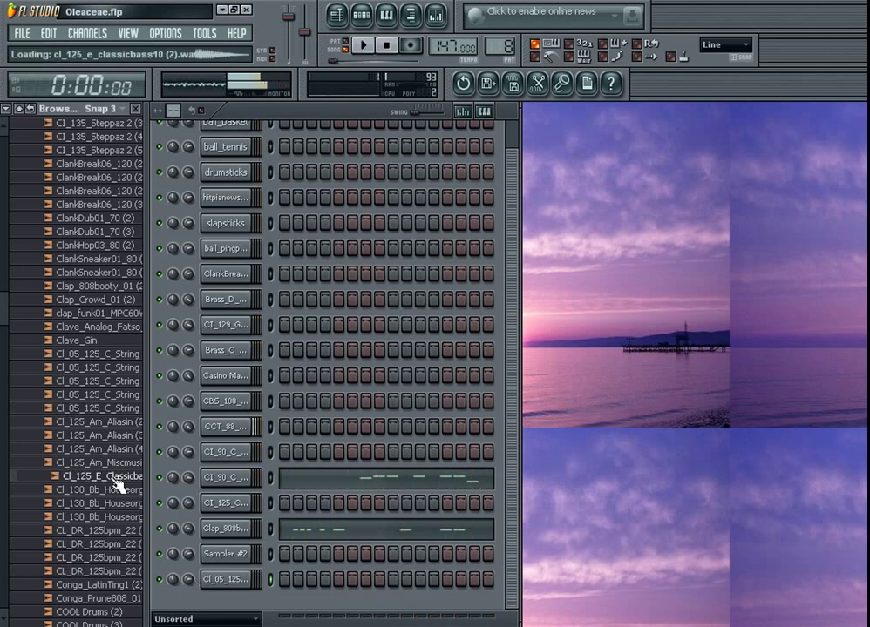
{"action": "left_click_drag", "start_coordinate": [4, 308], "coordinate": [184, 189]}
{"action": "left_click", "coordinate": [111, 200]}
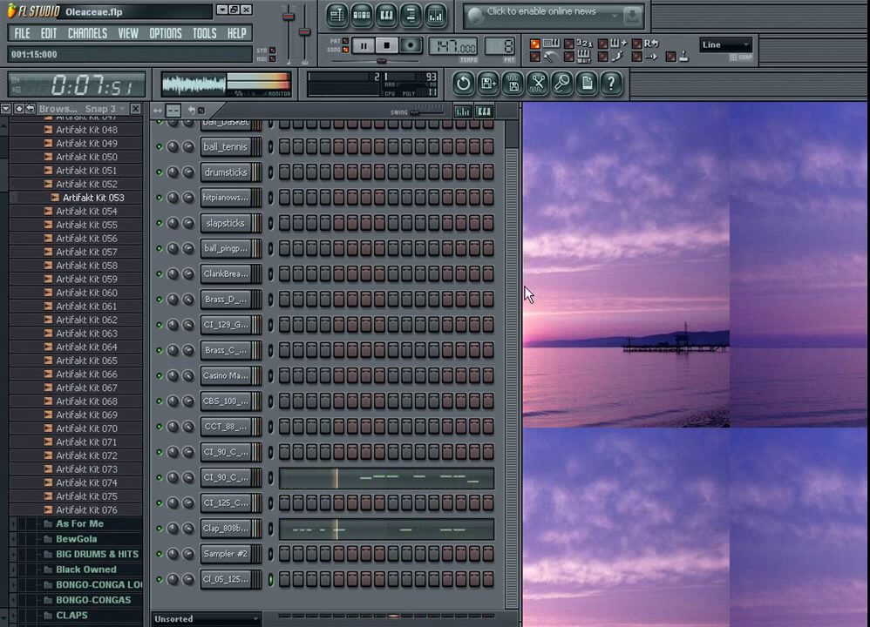
{"action": "left_click", "coordinate": [124, 213]}
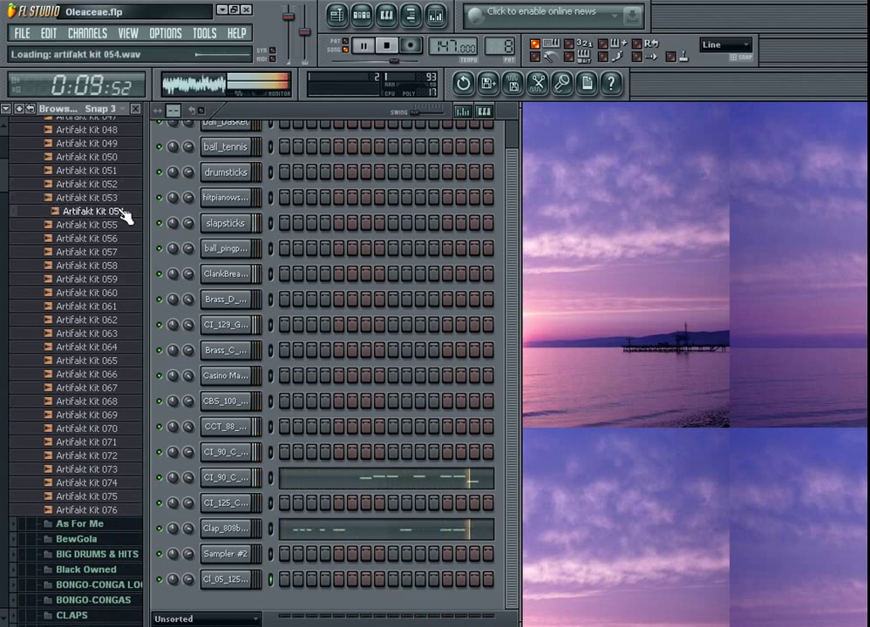
{"action": "right_click", "coordinate": [125, 193]}
{"action": "left_click", "coordinate": [149, 215]}
{"action": "right_click", "coordinate": [124, 207]}
{"action": "left_click", "coordinate": [142, 226]}
Step: Place an Artifakt Kit 054 note on C5 at step 13 of bar 2 and duplicate it into bar 4
{"action": "left_click", "coordinate": [386, 16]}
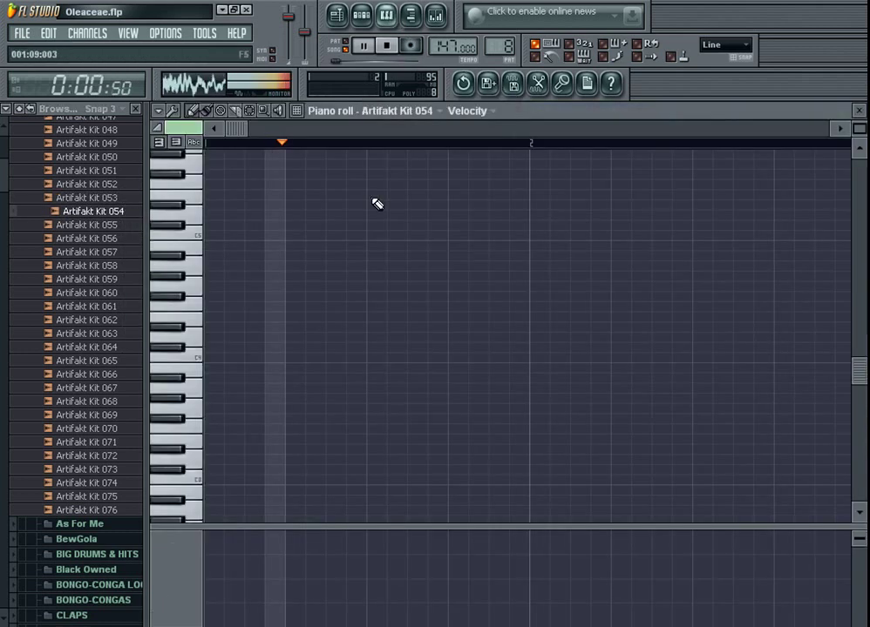
{"action": "left_click", "coordinate": [777, 239]}
{"action": "key", "text": "ctrl+a"}
{"action": "left_click_drag", "start_coordinate": [236, 129], "coordinate": [749, 150]}
{"action": "key", "text": "ctrl+b"}
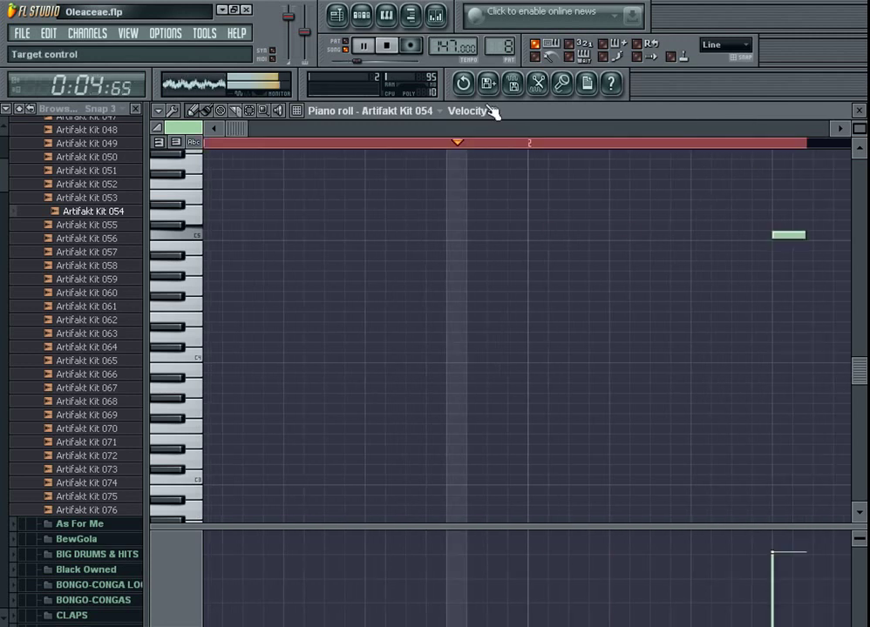
Step: Switch the piano roll to Artifakt Kit 053 and place C5 notes at steps 7, 9 and 11 of bar 2
{"action": "left_click", "coordinate": [406, 110]}
{"action": "left_click", "coordinate": [405, 109]}
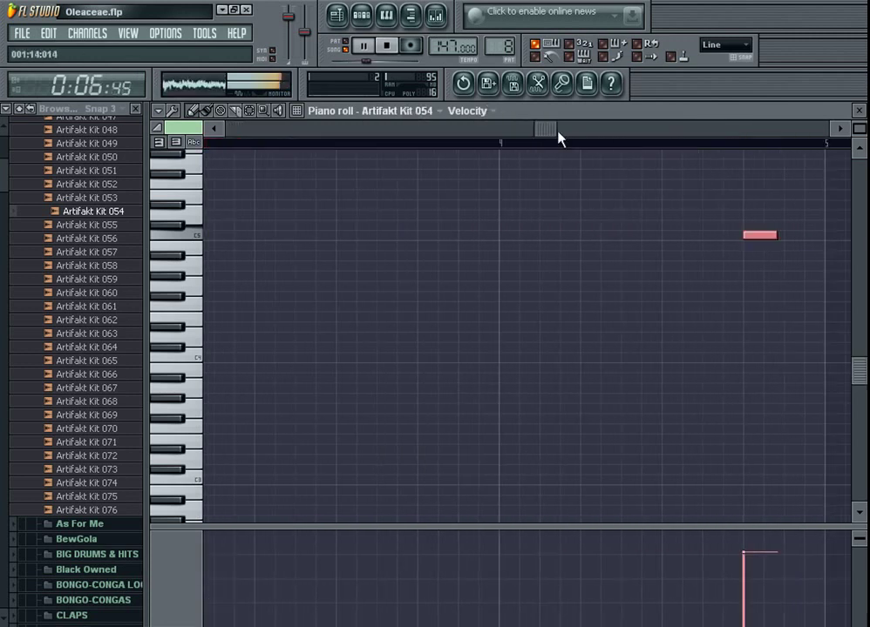
{"action": "left_click", "coordinate": [413, 110]}
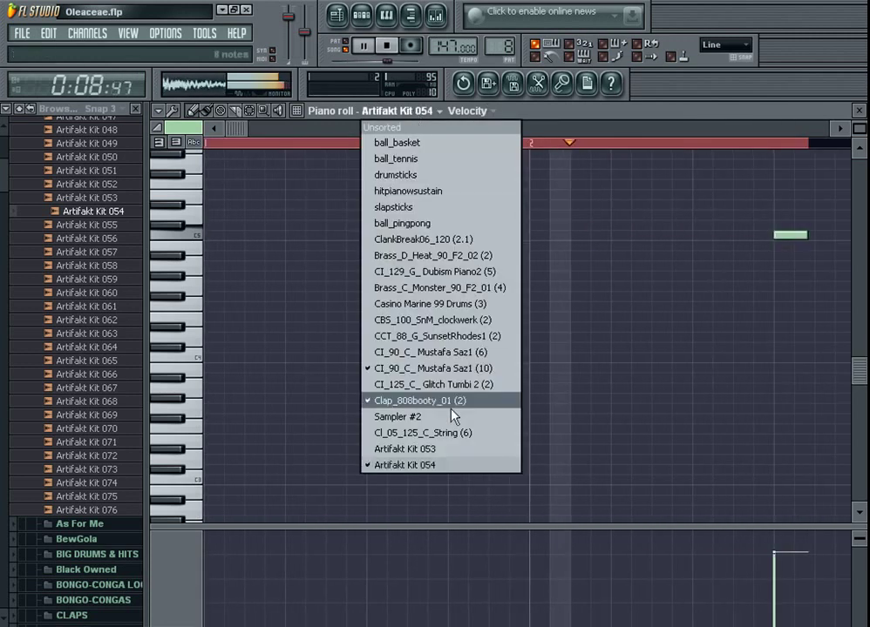
{"action": "left_click", "coordinate": [453, 448]}
{"action": "left_click_drag", "start_coordinate": [706, 241], "coordinate": [699, 238]}
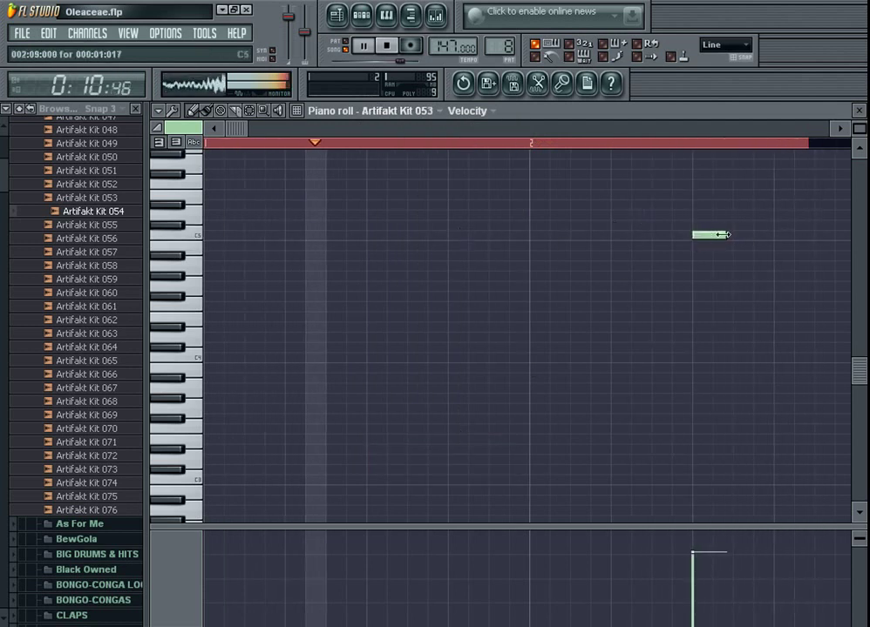
{"action": "left_click", "coordinate": [739, 236]}
{"action": "left_click", "coordinate": [658, 236]}
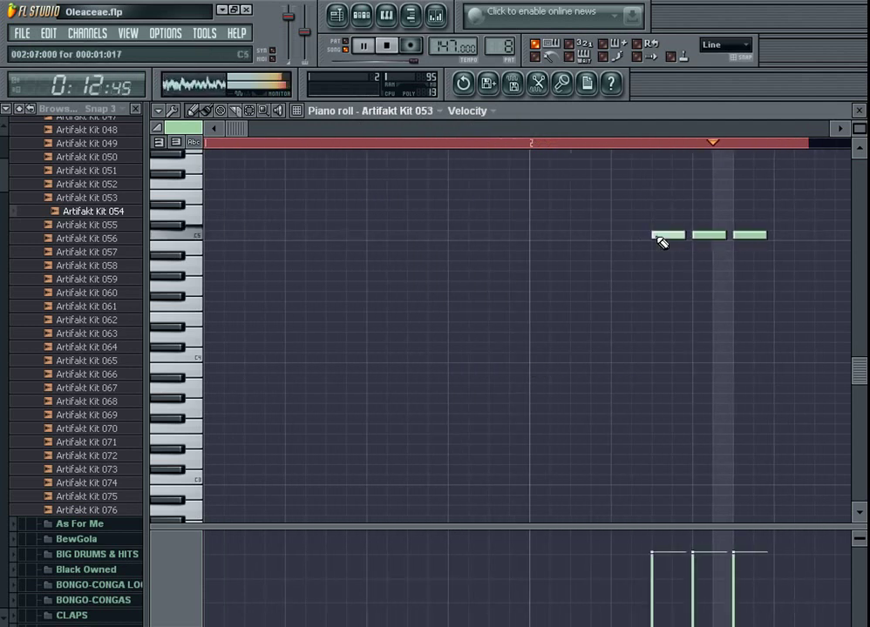
Step: Replace the Artifakt Kit 053 notes at steps 7, 9 and 11 of bar 2 with shorter ones and add a short C5 note at step 8
{"action": "left_click", "coordinate": [657, 236]}
{"action": "mouse_move", "coordinate": [676, 236]}
{"action": "left_mouse_down"}
{"action": "mouse_move", "coordinate": [677, 227]}
{"action": "mouse_move", "coordinate": [676, 245]}
{"action": "mouse_move", "coordinate": [674, 227]}
{"action": "mouse_move", "coordinate": [675, 243]}
{"action": "left_mouse_up"}
{"action": "left_click", "coordinate": [636, 236]}
{"action": "right_click", "coordinate": [637, 236]}
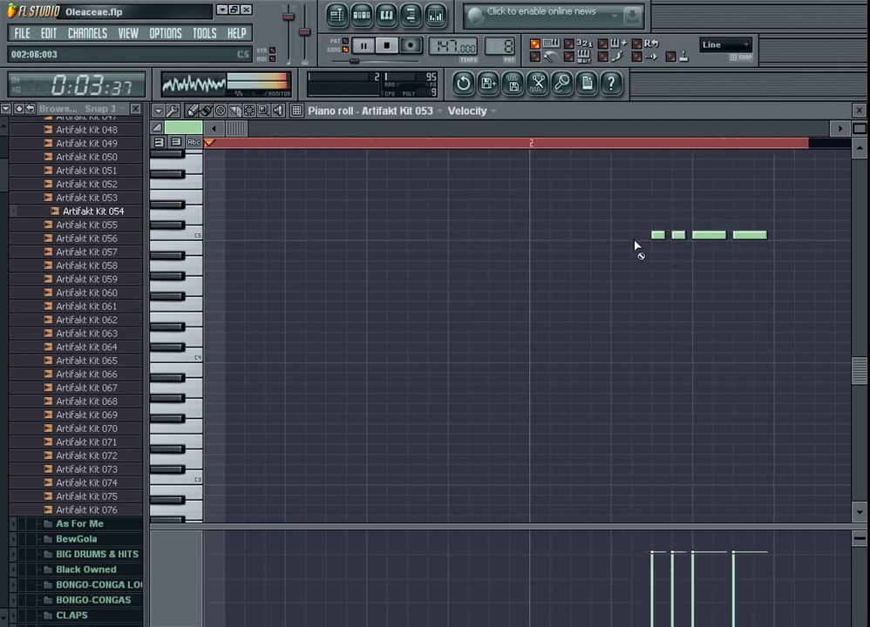
{"action": "right_click", "coordinate": [699, 236]}
{"action": "left_click", "coordinate": [696, 236]}
{"action": "right_click", "coordinate": [741, 236]}
{"action": "left_click", "coordinate": [739, 236]}
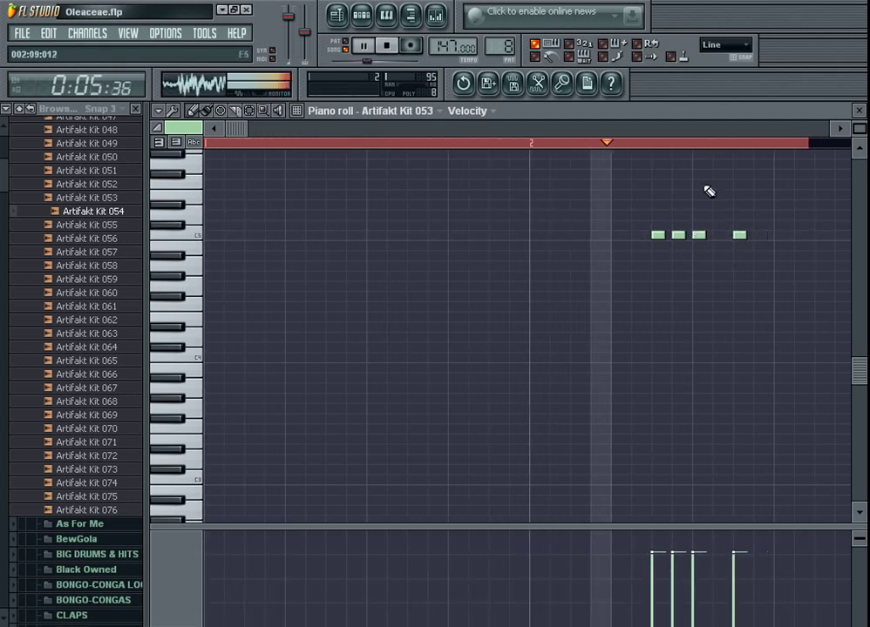
{"action": "left_click", "coordinate": [858, 111]}
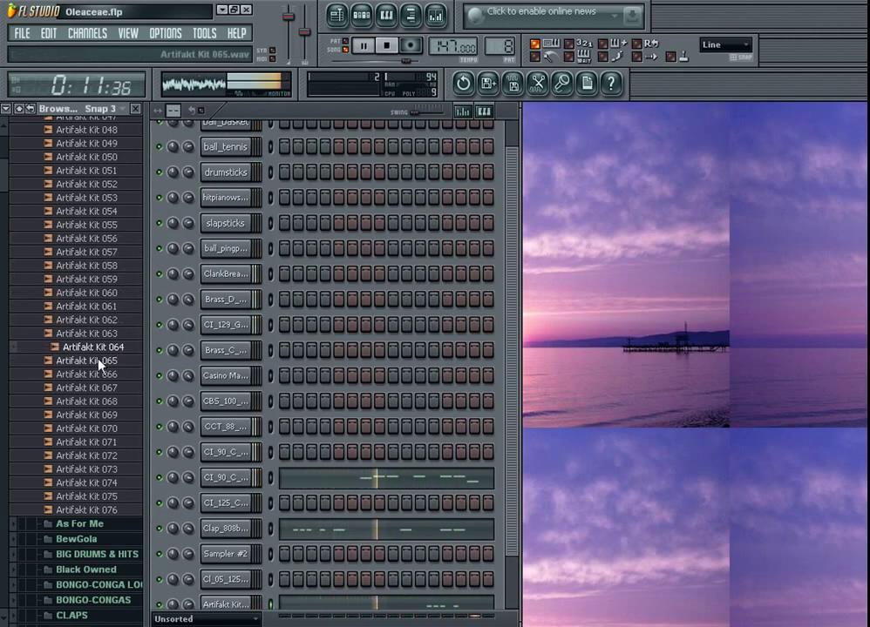
Step: Replace the Artifakt Kit 054 note at step 13 of bar 2 with a shorter note on G#4
{"action": "left_click_drag", "start_coordinate": [514, 331], "coordinate": [514, 385]}
{"action": "left_click", "coordinate": [430, 581]}
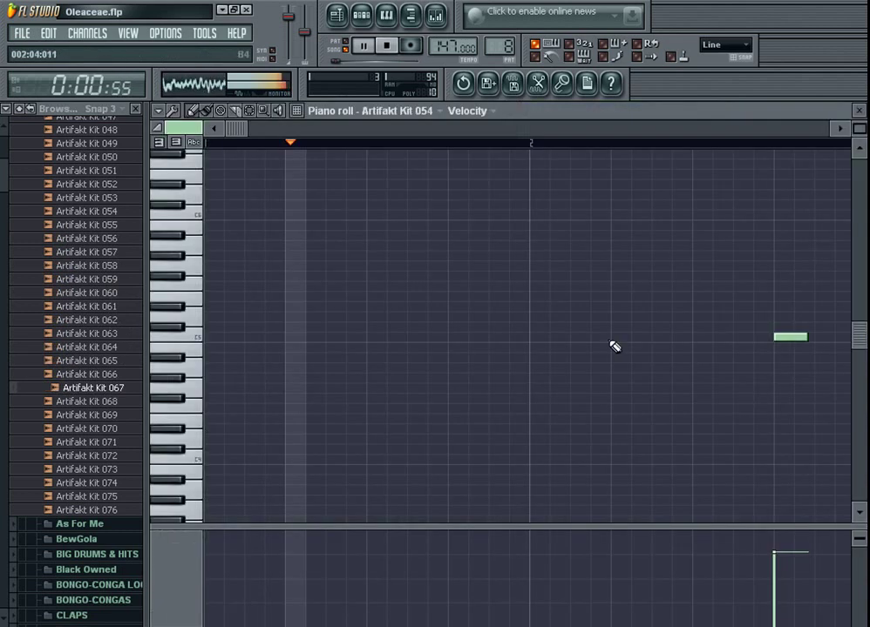
{"action": "right_click", "coordinate": [776, 337]}
{"action": "left_click", "coordinate": [779, 381]}
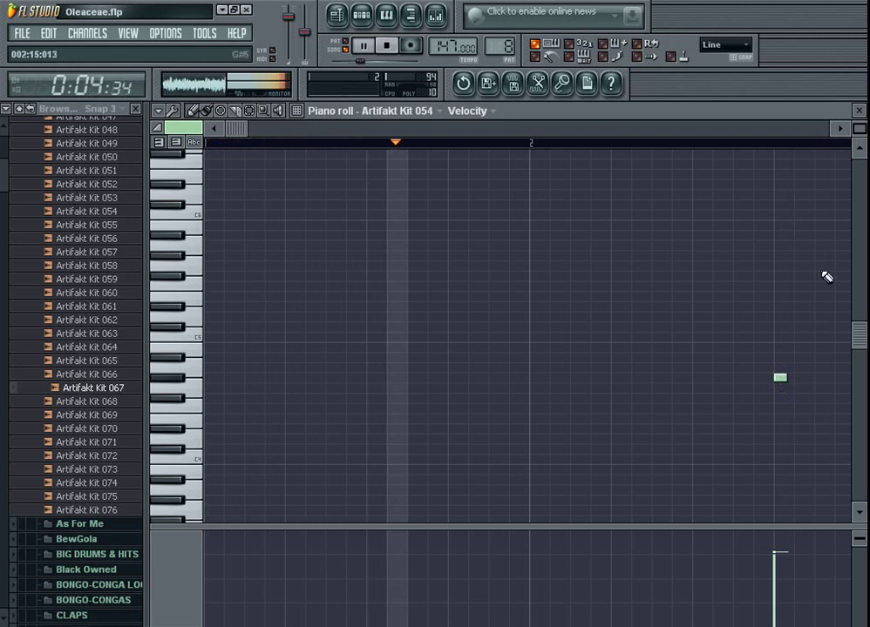
{"action": "key", "text": "space"}
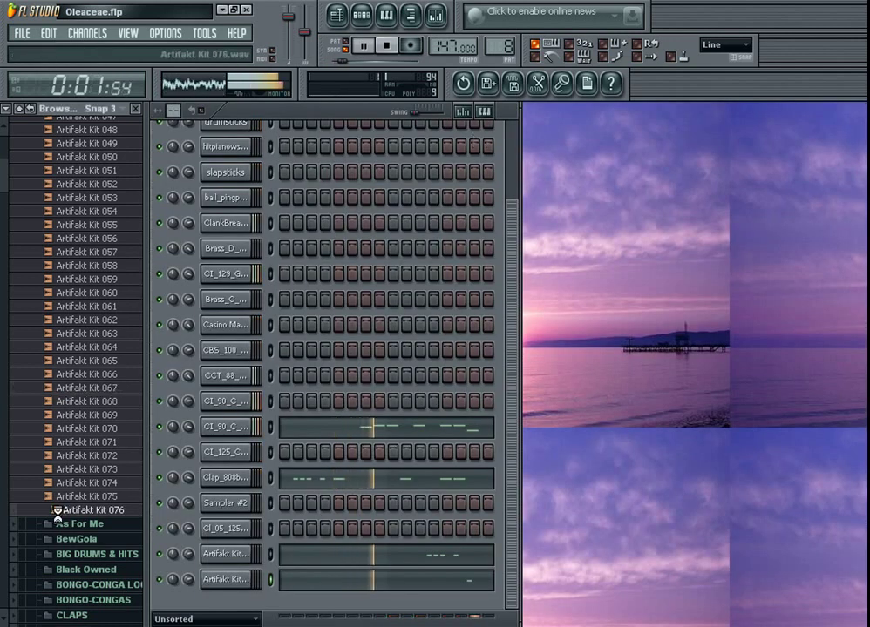
Step: Add Artifakt Kit 069 as a new channel and place short C5 notes at steps 1, 3, 5 and 7 of bar 1
{"action": "right_click", "coordinate": [113, 426]}
{"action": "left_click", "coordinate": [174, 431]}
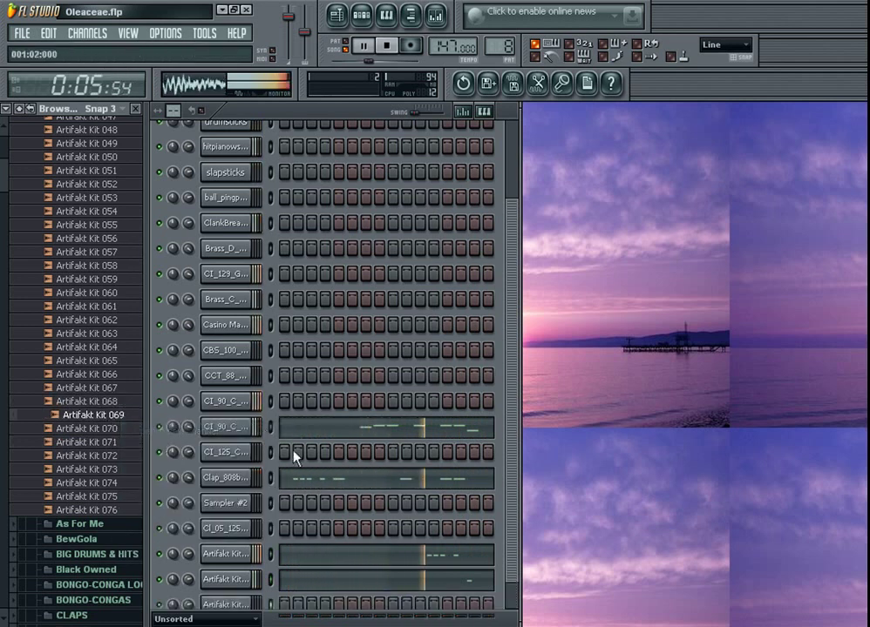
{"action": "left_click", "coordinate": [386, 16]}
{"action": "left_click", "coordinate": [242, 236]}
{"action": "left_click", "coordinate": [255, 236]}
{"action": "left_click", "coordinate": [294, 236]}
{"action": "left_click", "coordinate": [333, 236]}
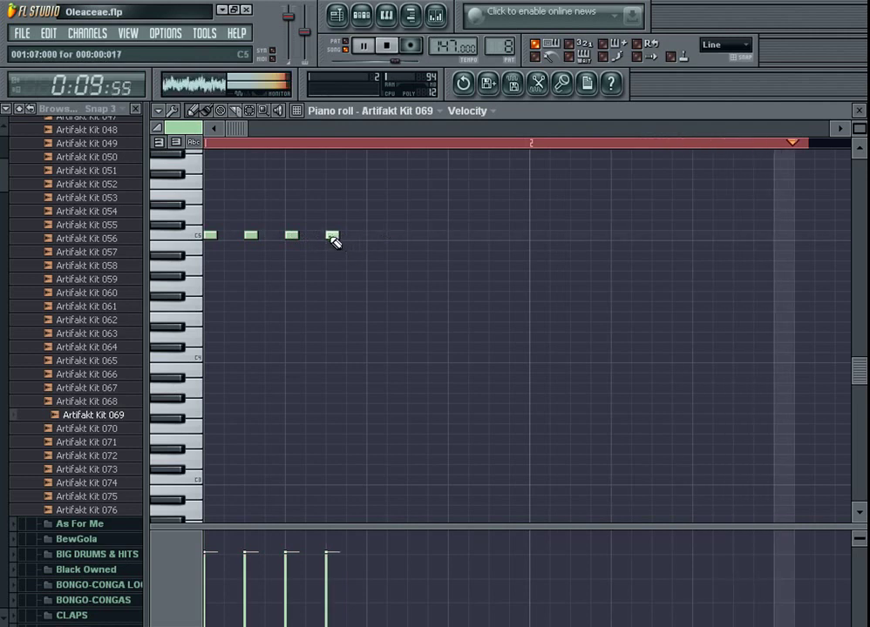
Step: Duplicate the Artifakt Kit 069 notes to fill every other step of bars 1 and 2, and show note pan in the event lane
{"action": "left_click_drag", "start_coordinate": [213, 240], "coordinate": [371, 235]}
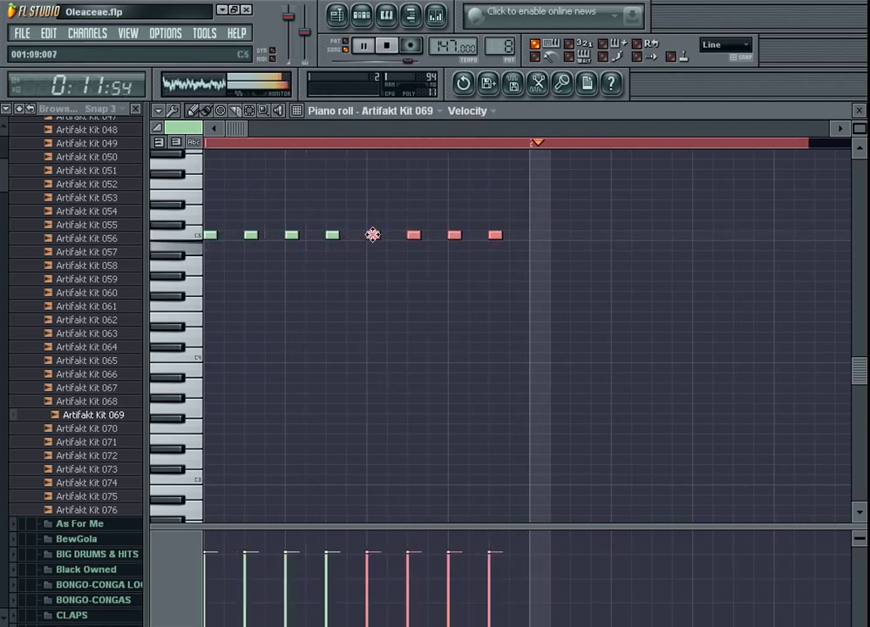
{"action": "left_click_drag", "start_coordinate": [212, 235], "coordinate": [527, 237]}
{"action": "key", "text": "ctrl+d"}
{"action": "left_click", "coordinate": [158, 579]}
{"action": "left_click", "coordinate": [248, 465]}
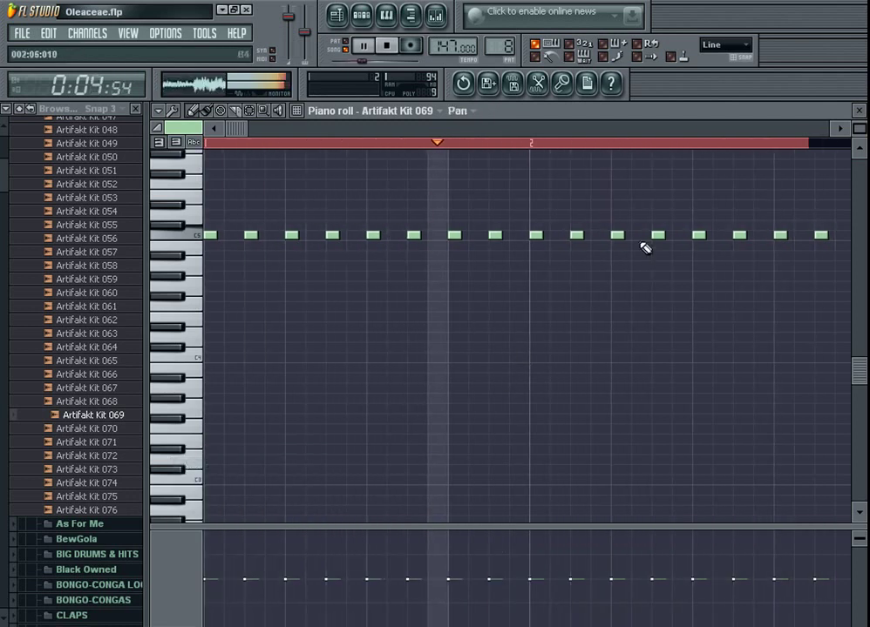
Step: Try extra Artifakt Kit 069 notes on C5 at steps 4, 12 and 16 of bar 1 and steps 2 and 8 of bar 2
{"action": "left_click", "coordinate": [597, 237]}
{"action": "left_click", "coordinate": [272, 238]}
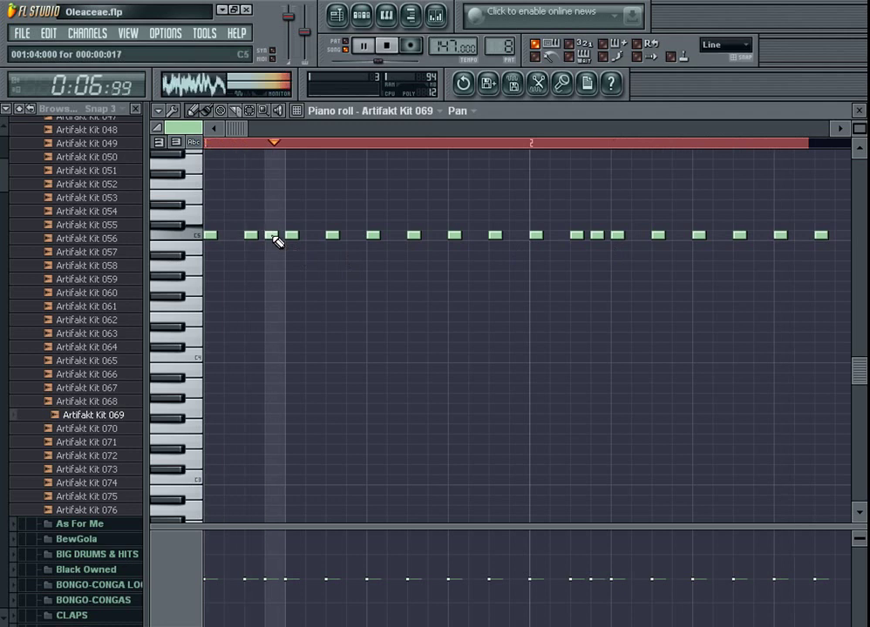
{"action": "right_click", "coordinate": [596, 237]}
{"action": "left_click", "coordinate": [432, 237]}
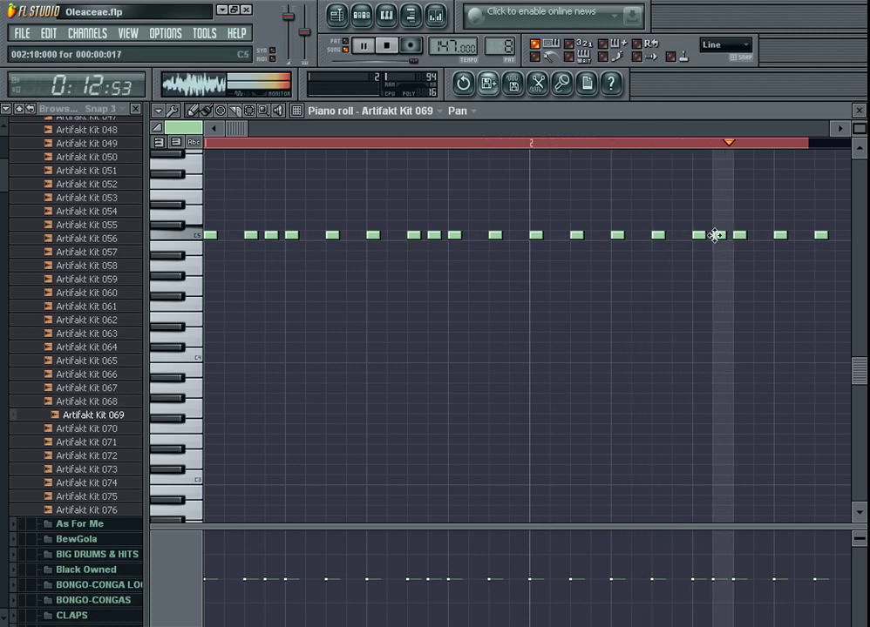
{"action": "left_click", "coordinate": [676, 235]}
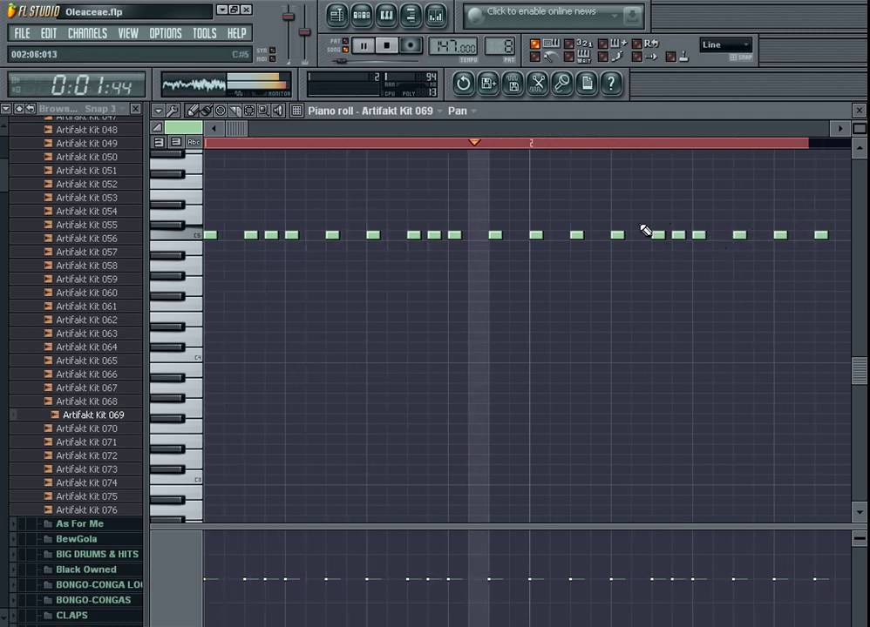
{"action": "left_click", "coordinate": [556, 235]}
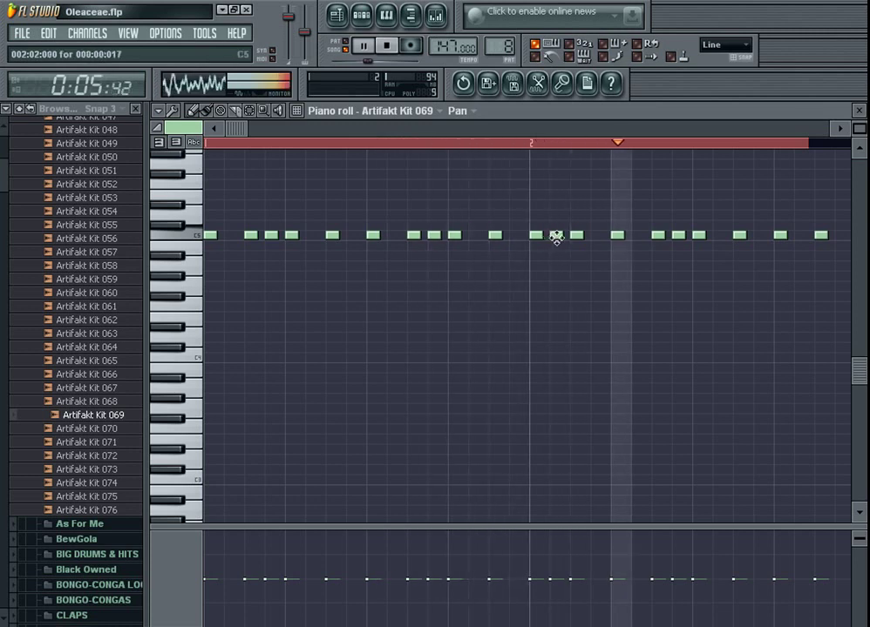
{"action": "left_click", "coordinate": [515, 235]}
Step: Add a C5 note at step 14 of bar 1 and delete the extra notes at steps 4 and 16 and those in bar 2
{"action": "right_click", "coordinate": [679, 237]}
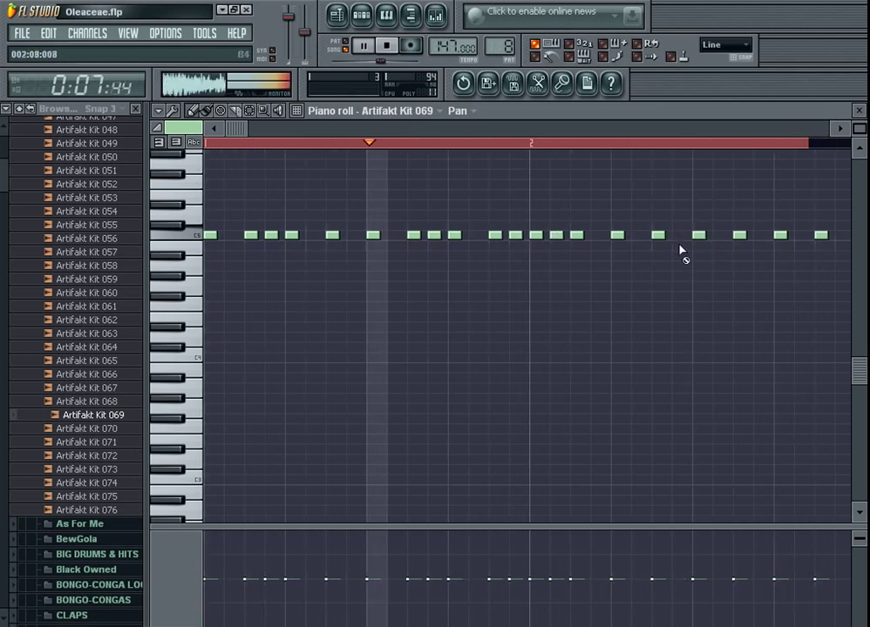
{"action": "left_click", "coordinate": [475, 235]}
{"action": "right_click", "coordinate": [515, 237]}
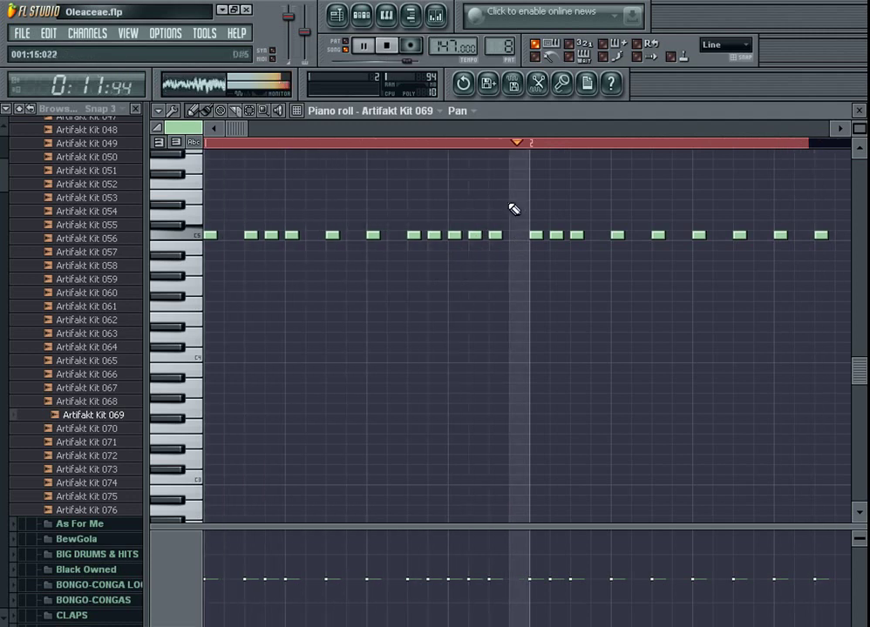
{"action": "left_click", "coordinate": [520, 236]}
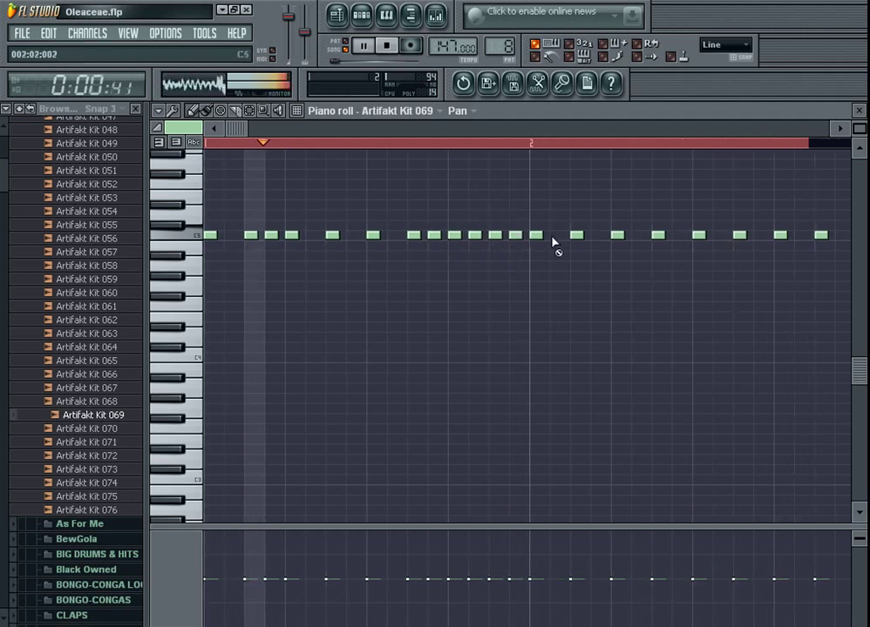
{"action": "right_click", "coordinate": [517, 236]}
{"action": "right_click", "coordinate": [332, 236]}
{"action": "right_click", "coordinate": [273, 236]}
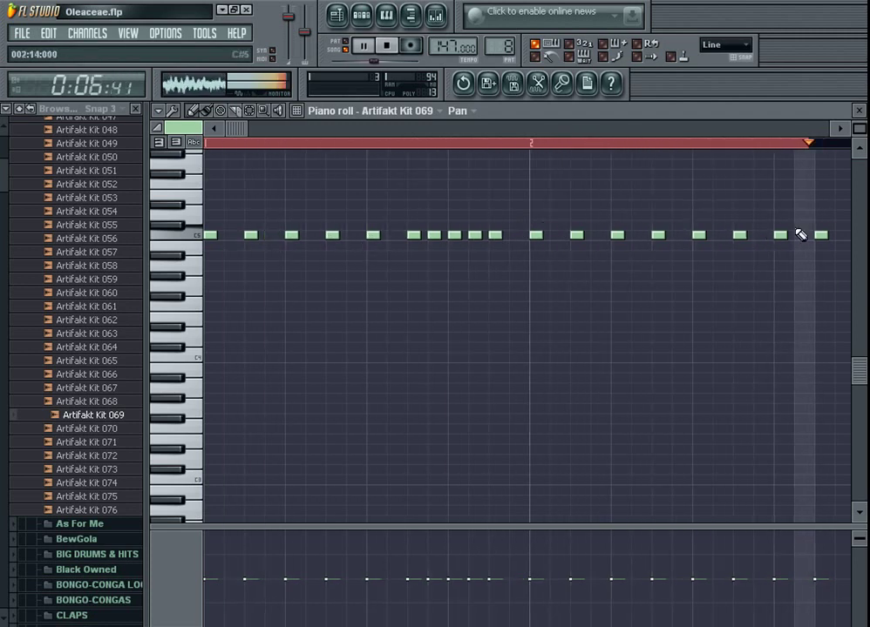
{"action": "left_click", "coordinate": [859, 111]}
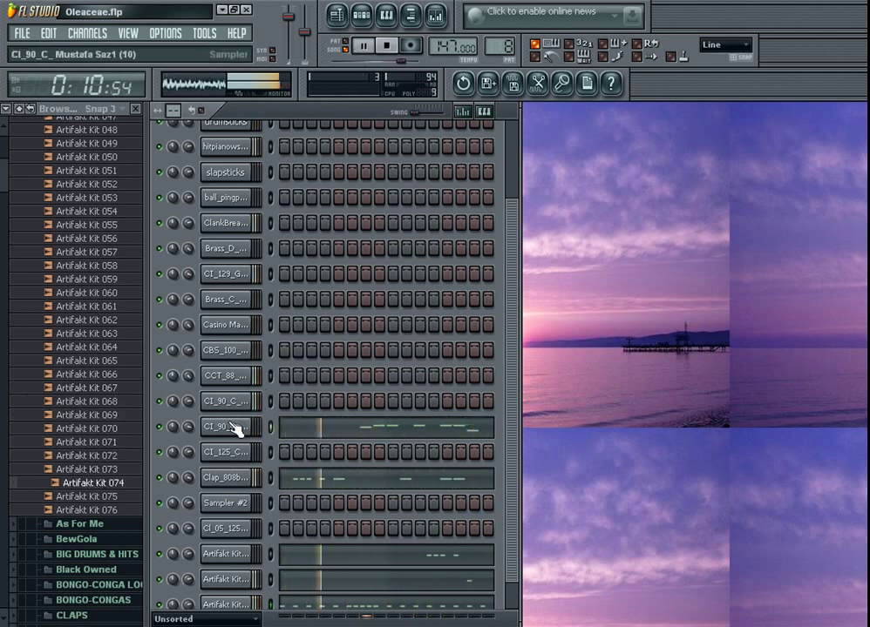
Step: Move the CI_90_C_ Mustafa Saz1 (10) melody from Pattern 8 into the empty Pattern 10
{"action": "key", "text": "F4"}
{"action": "key", "text": "F4"}
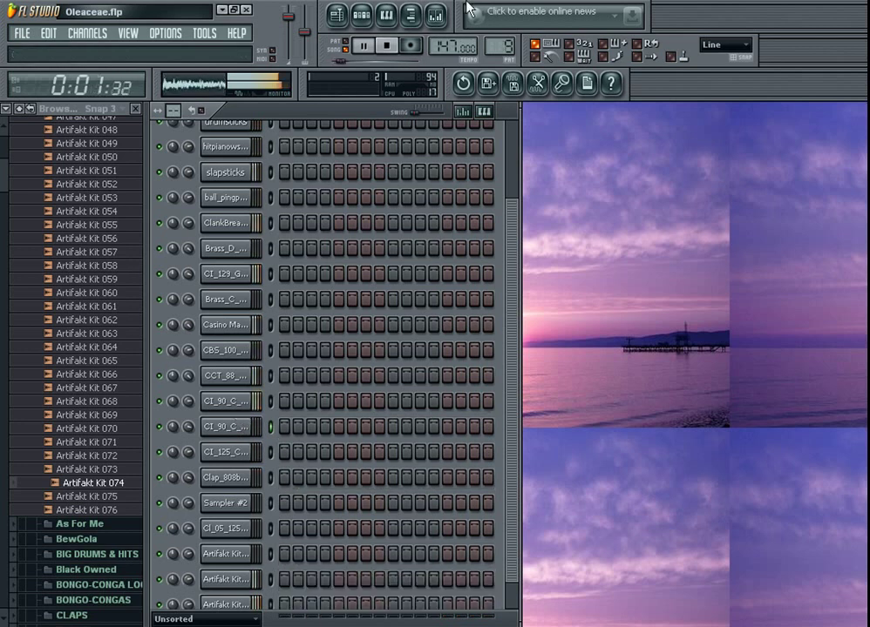
Step: Duplicate all playlist clips from bars 1 to 8 into bars 9 to 16 and place a Pattern 10 clip at bar 7
{"action": "key", "text": "F5"}
{"action": "key", "text": "ctrl+a"}
{"action": "left_click_drag", "start_coordinate": [276, 129], "coordinate": [741, 139]}
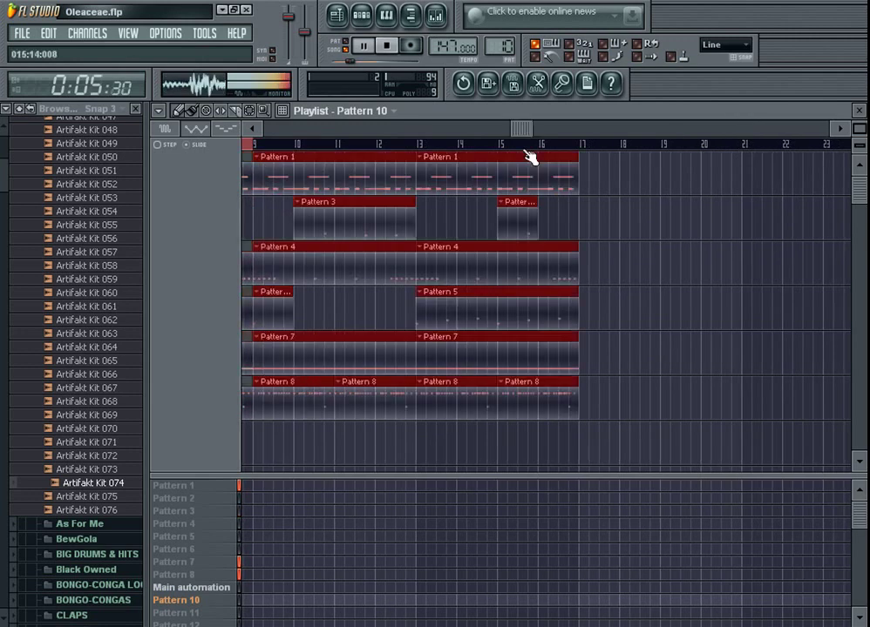
{"action": "key", "text": "ctrl+b"}
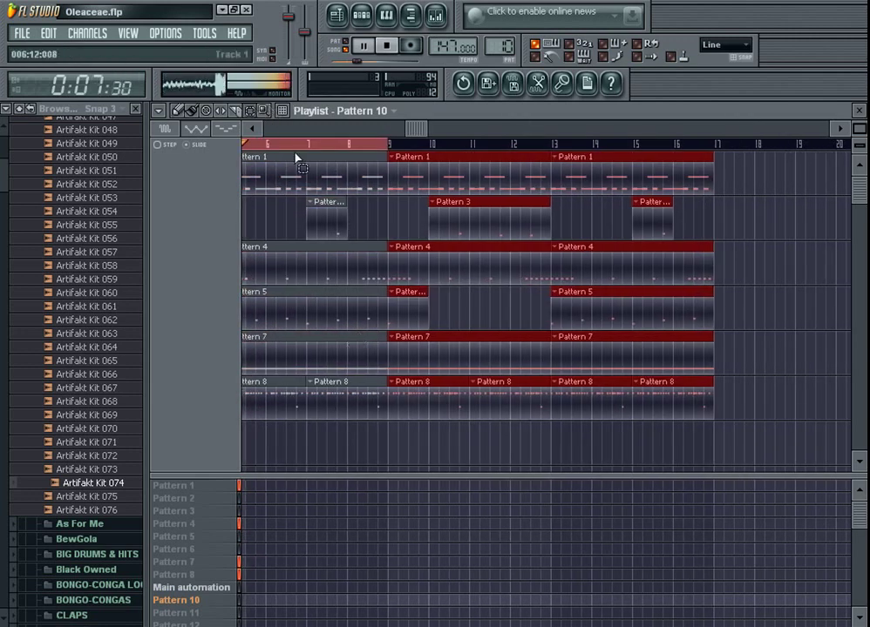
{"action": "left_click", "coordinate": [270, 140]}
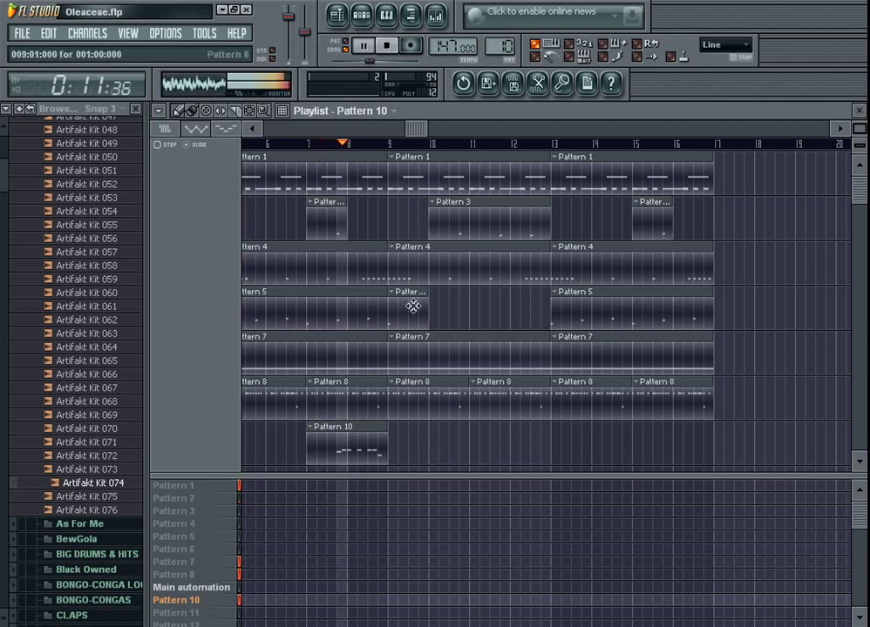
{"action": "key", "text": "F6"}
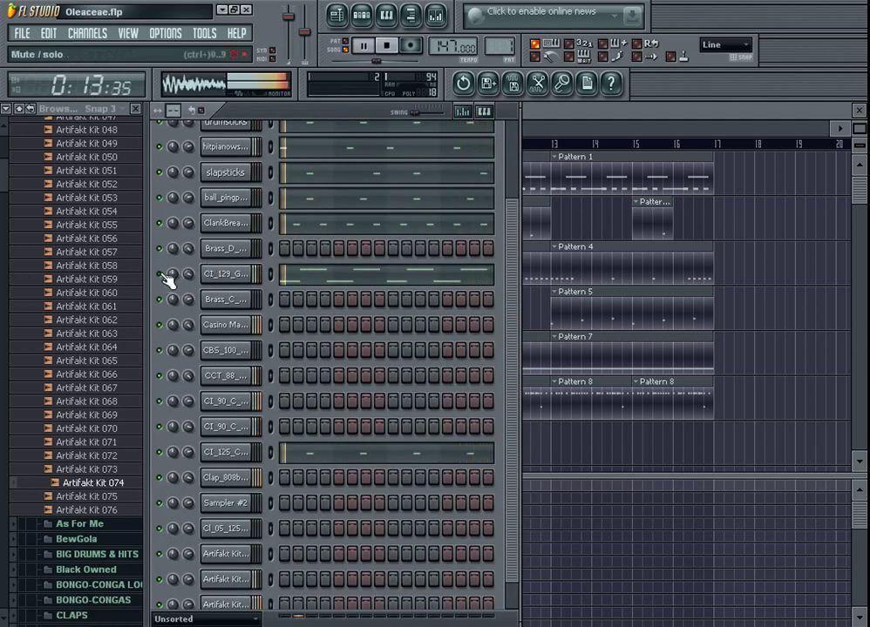